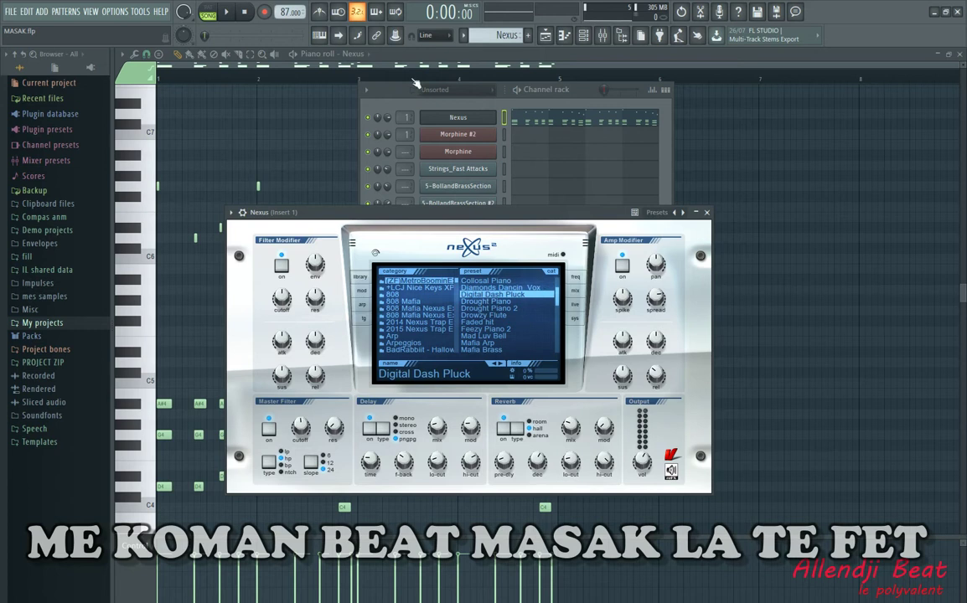
Play the Nexus pattern on its own in pattern mode, then return to the playlist arrangement.
{"action": "left_click", "coordinate": [401, 98]}
{"action": "left_click", "coordinate": [287, 107]}
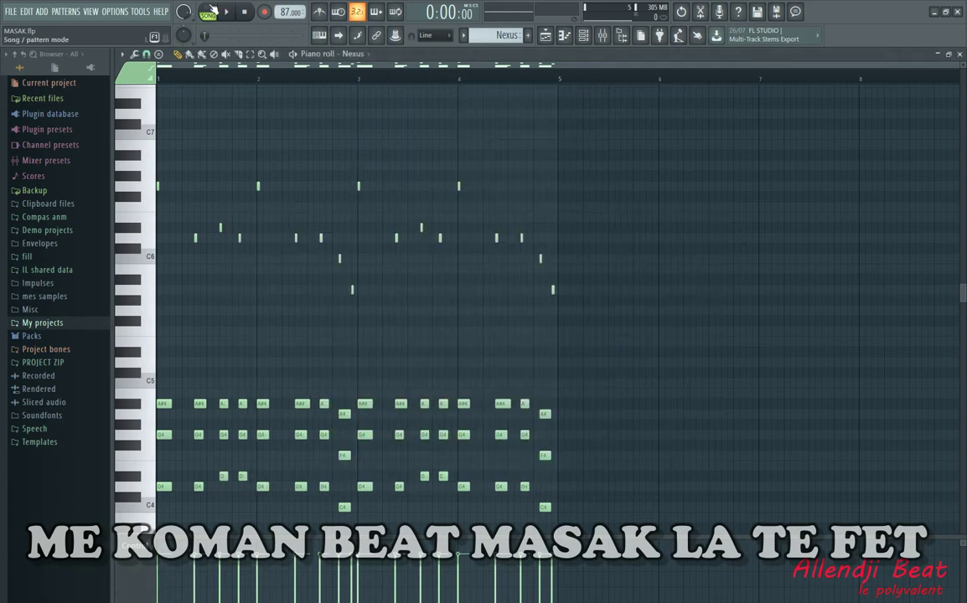
{"action": "scroll", "coordinate": [315, 171], "scroll_direction": "down", "scroll_amount": 1}
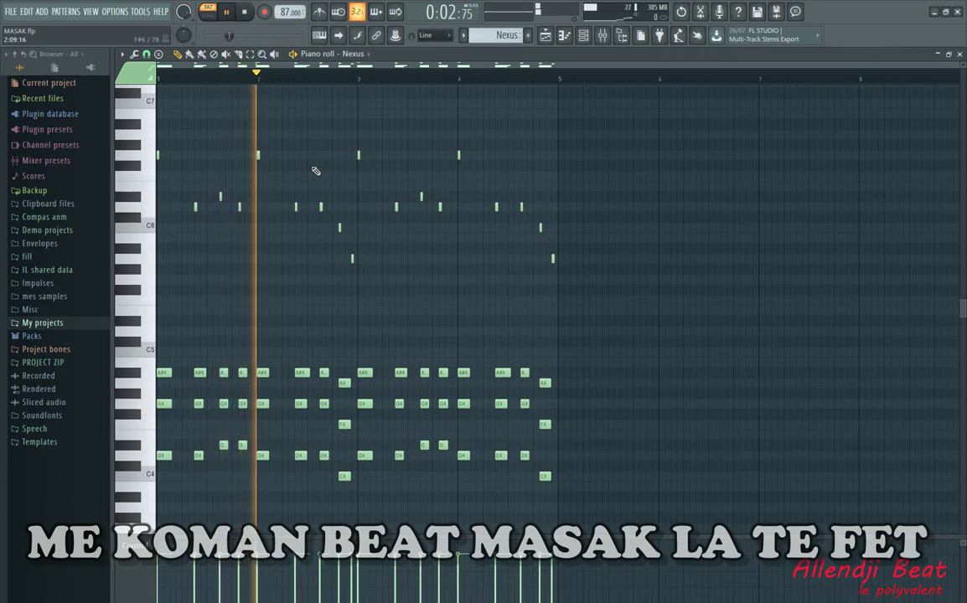
{"action": "scroll", "coordinate": [437, 212], "scroll_direction": "down", "scroll_amount": 1}
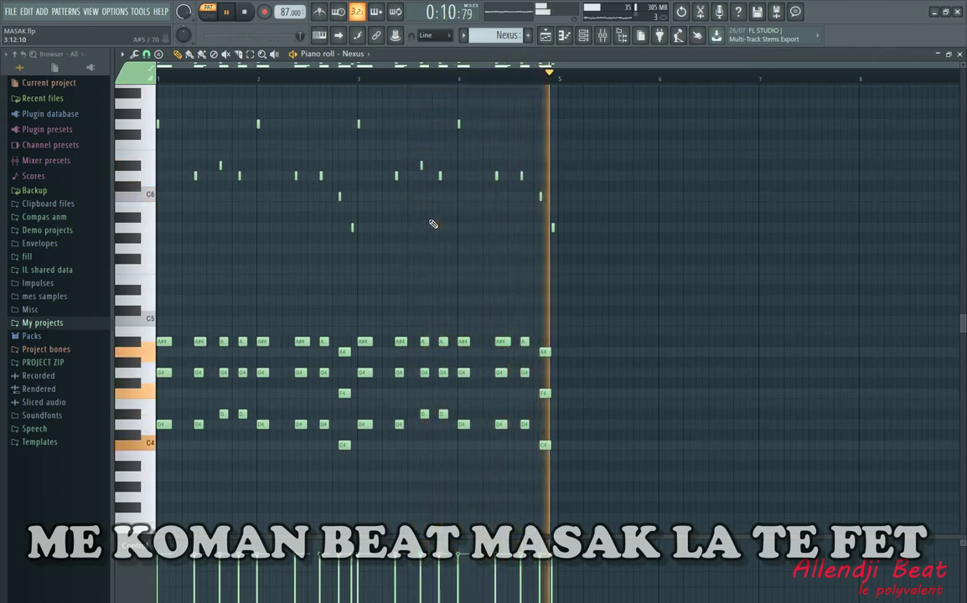
{"action": "key", "text": "F5"}
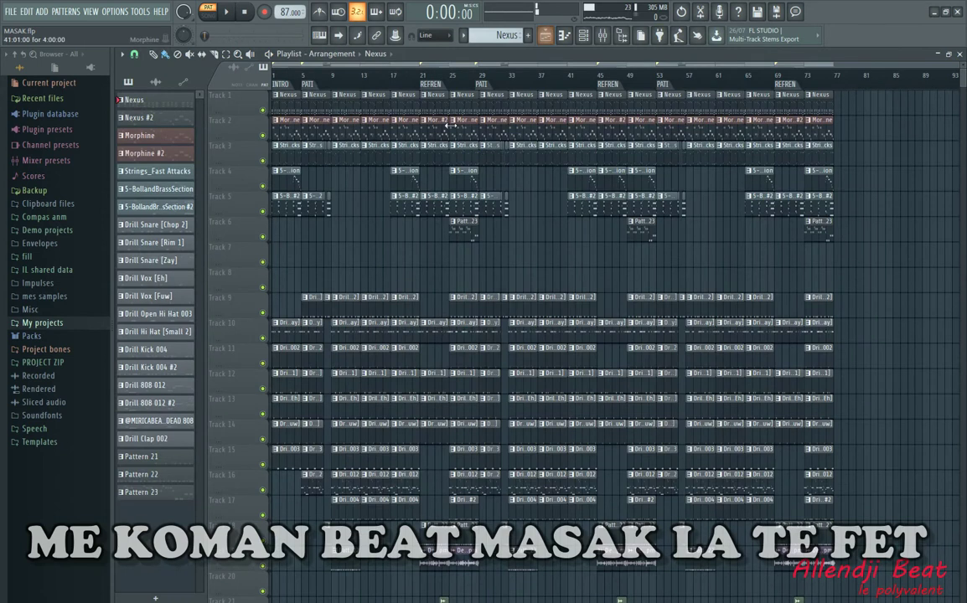
Open the Morphine #2 pattern from the playlist, view the Morphine synth's settings, and play the melody from bar 1.
{"action": "key", "text": "F7"}
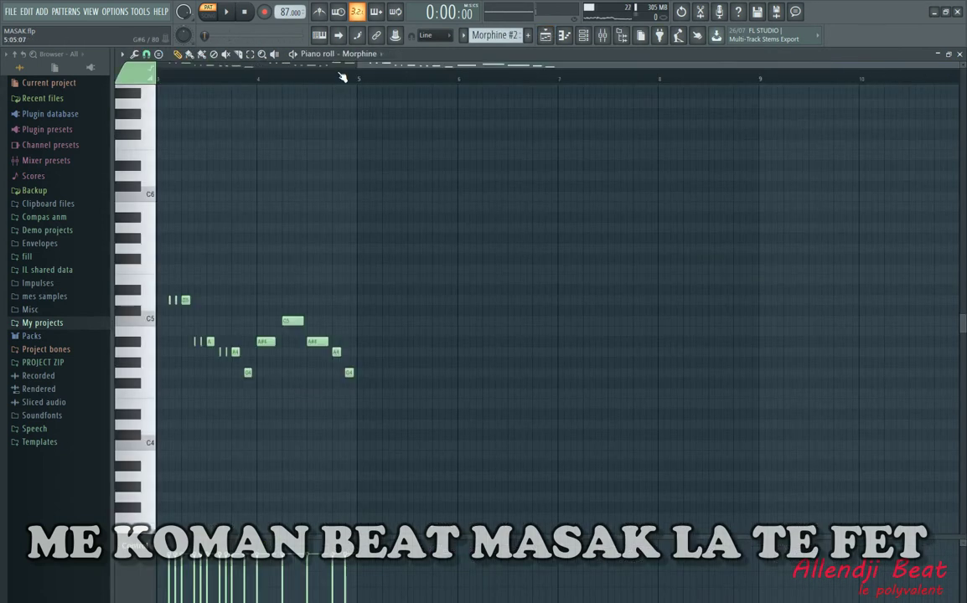
{"action": "left_click_drag", "start_coordinate": [384, 67], "coordinate": [183, 67]}
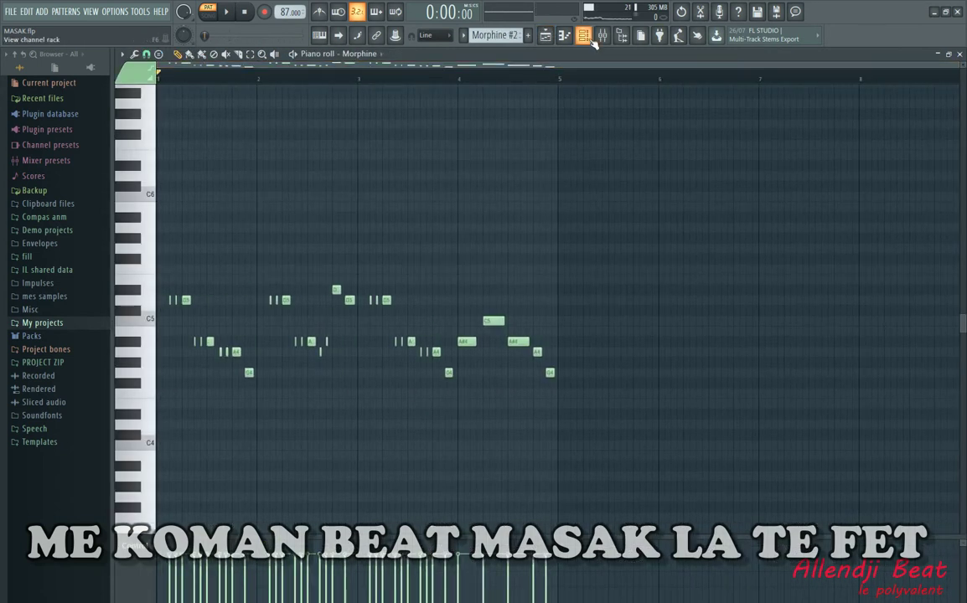
{"action": "left_click", "coordinate": [589, 38]}
{"action": "left_click", "coordinate": [482, 153]}
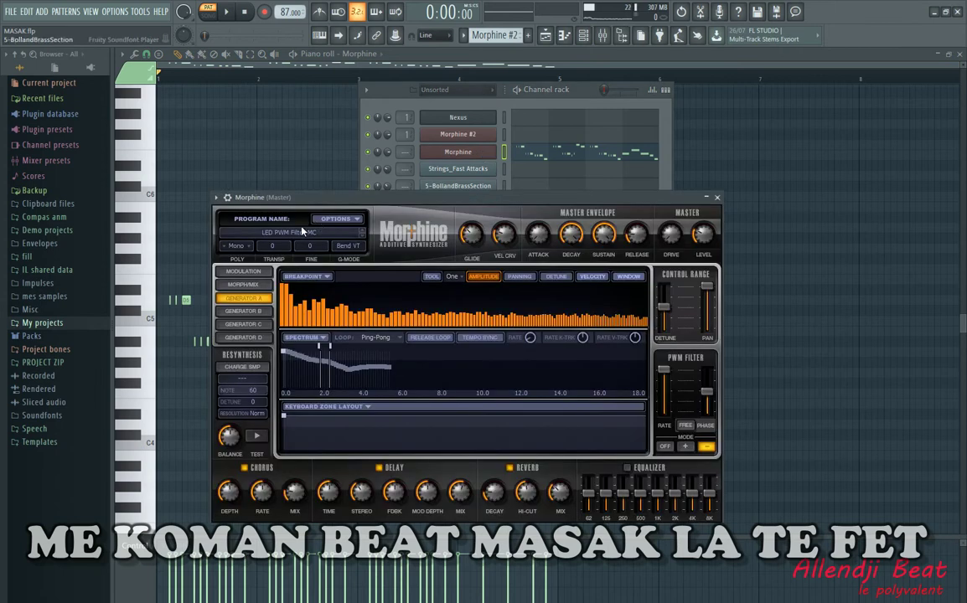
{"action": "left_click", "coordinate": [396, 97]}
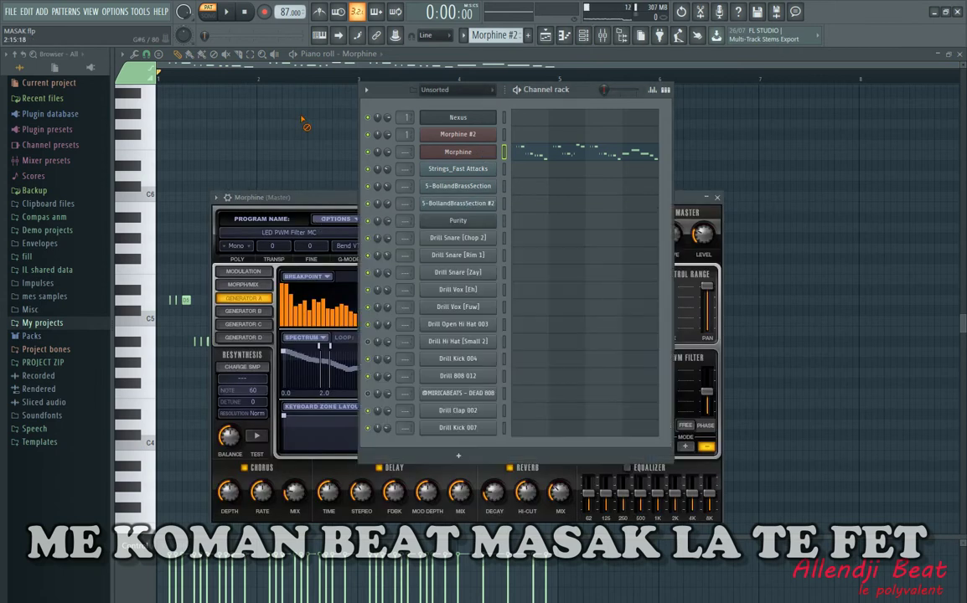
{"action": "left_click", "coordinate": [257, 70]}
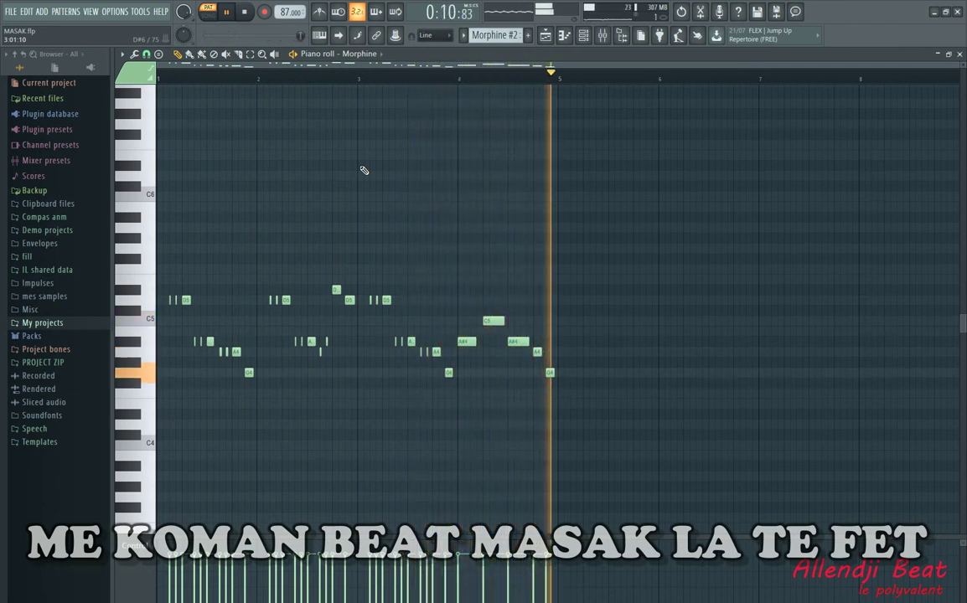
{"action": "left_click", "coordinate": [545, 36]}
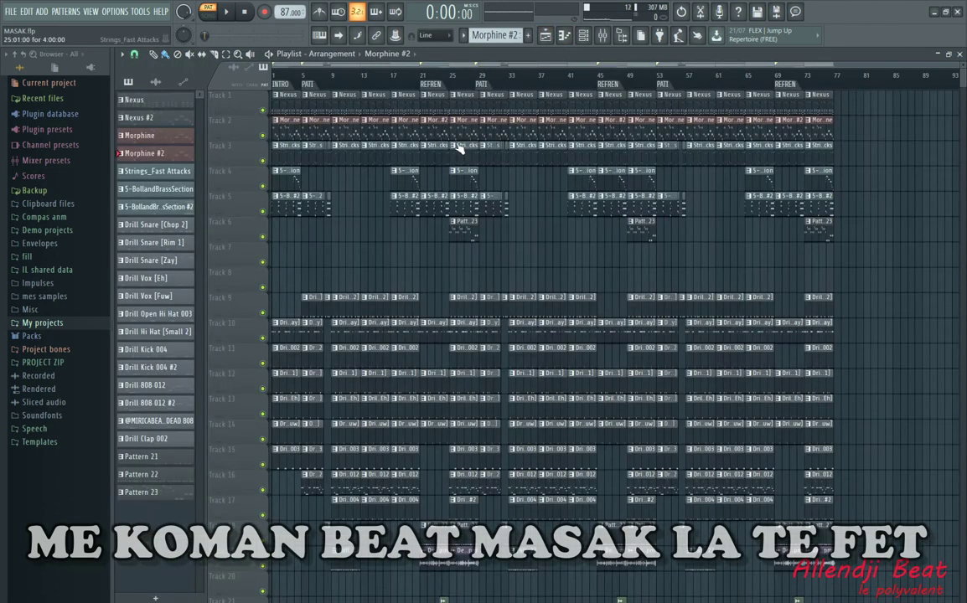
Delete the C6 note in bar 4 of the Morphine pattern, play the melody, and return to the playlist.
{"action": "key", "text": "F5"}
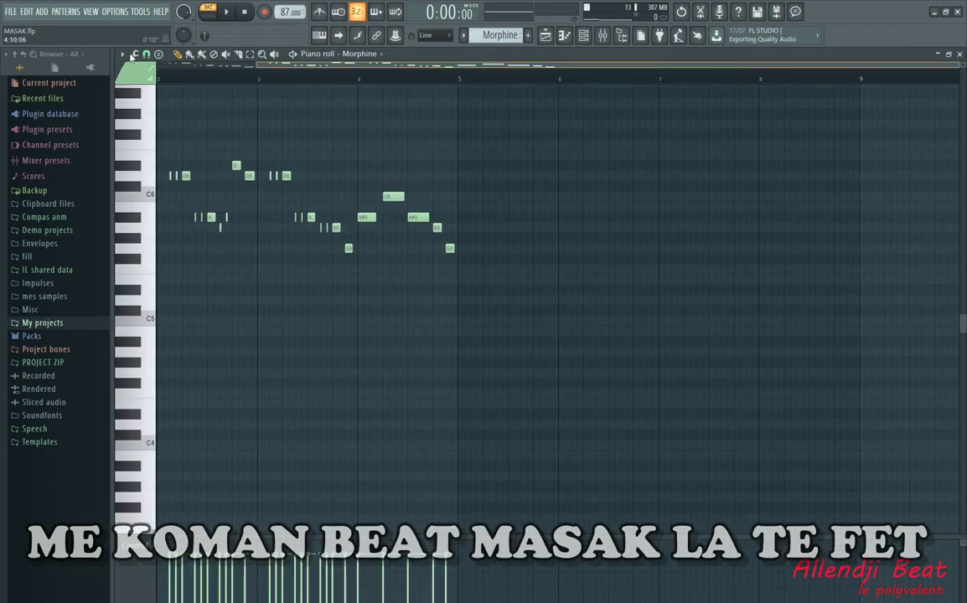
{"action": "left_click_drag", "start_coordinate": [132, 57], "coordinate": [117, 52]}
{"action": "right_click", "coordinate": [493, 196]}
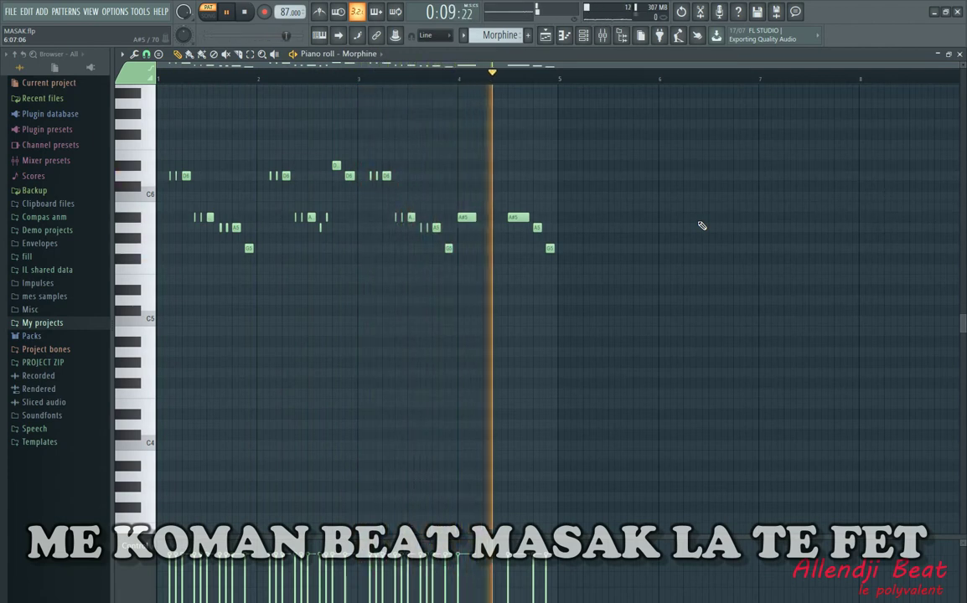
{"action": "key", "text": "space"}
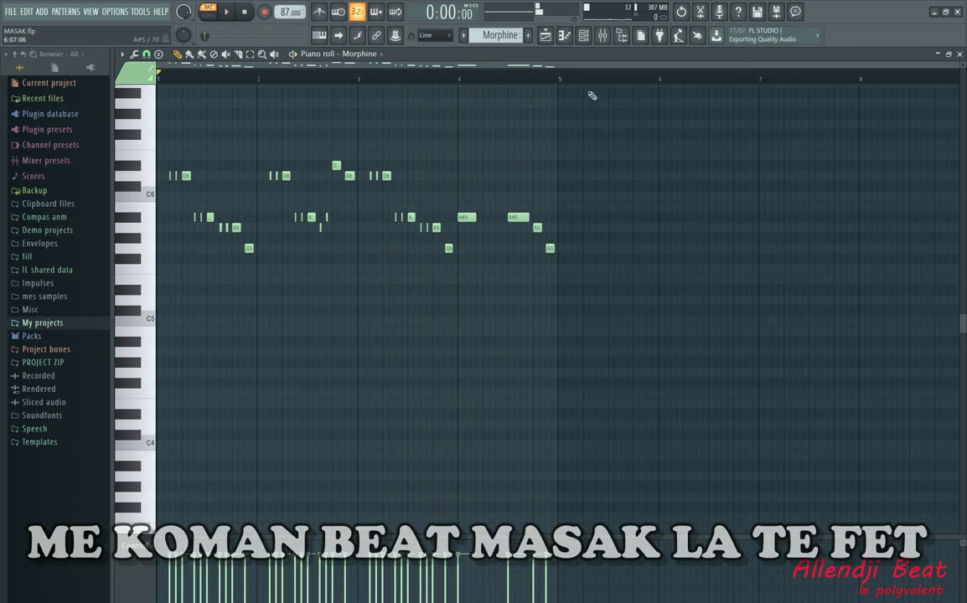
{"action": "left_click", "coordinate": [545, 36]}
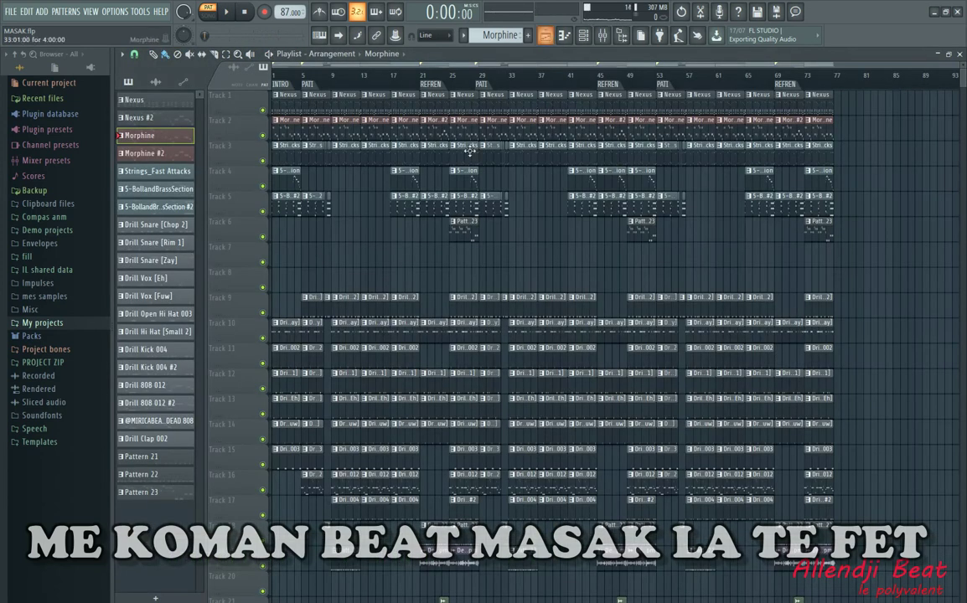
Open the Strings_Fast Attacks clip at bar 21, play its notes in the piano roll, and return to the playlist.
{"action": "double_click", "coordinate": [440, 157]}
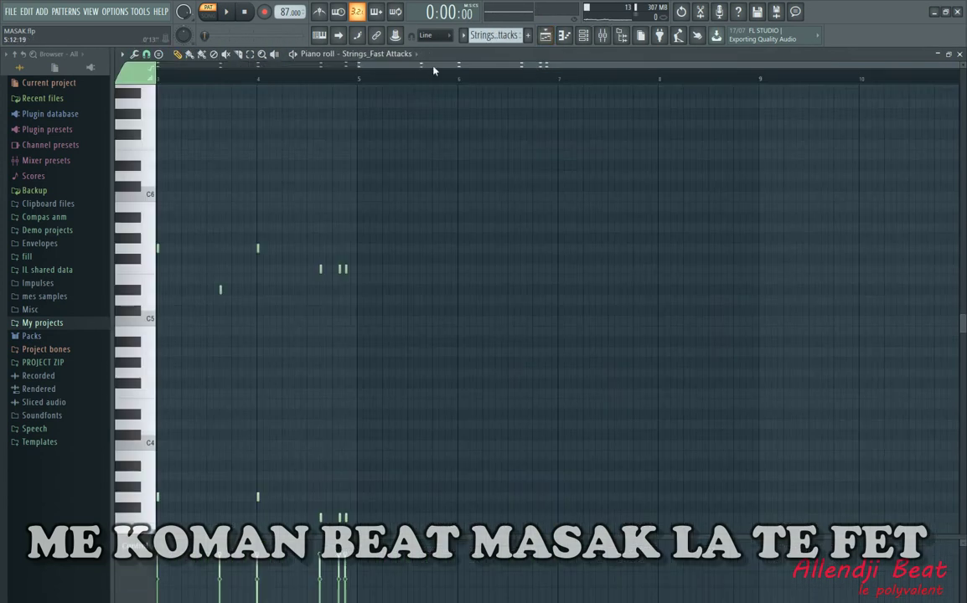
{"action": "scroll", "coordinate": [304, 186], "scroll_direction": "down", "scroll_amount": 3}
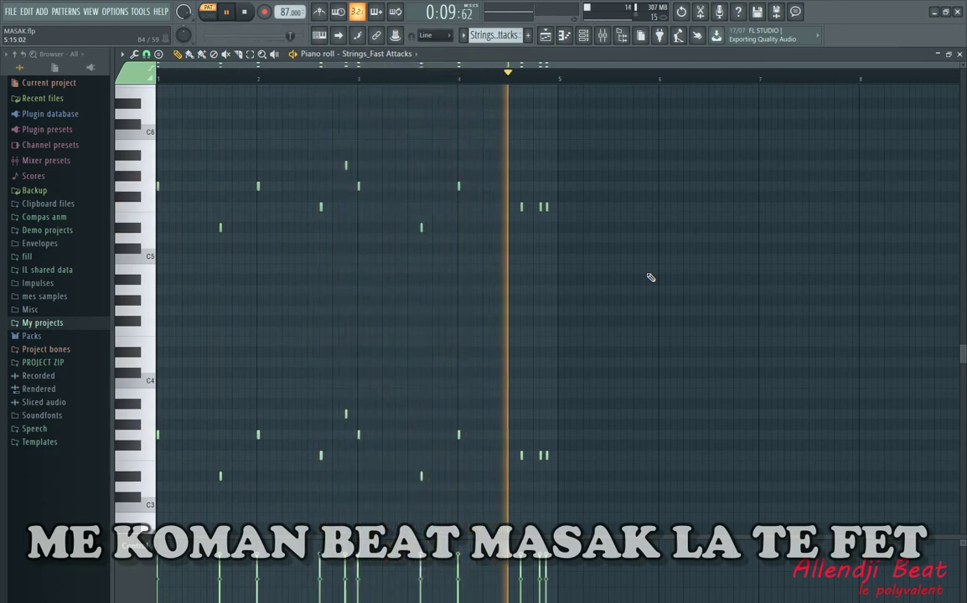
{"action": "left_click", "coordinate": [545, 35]}
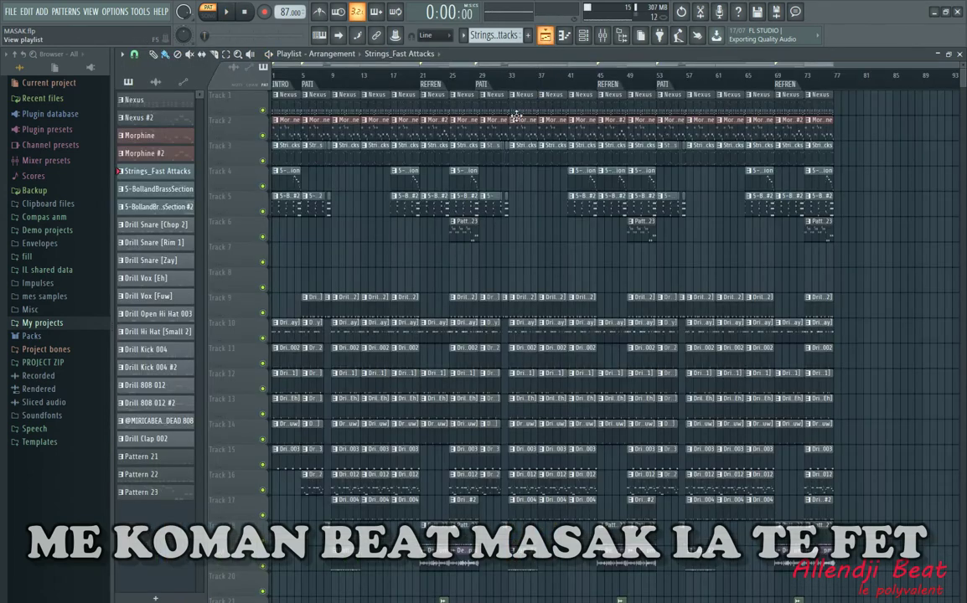
Open the 5-BollandBrassSection #2 clip at bar 21, play its chords from the start, and return to the playlist.
{"action": "double_click", "coordinate": [440, 209]}
{"action": "left_click_drag", "start_coordinate": [383, 65], "coordinate": [201, 65]}
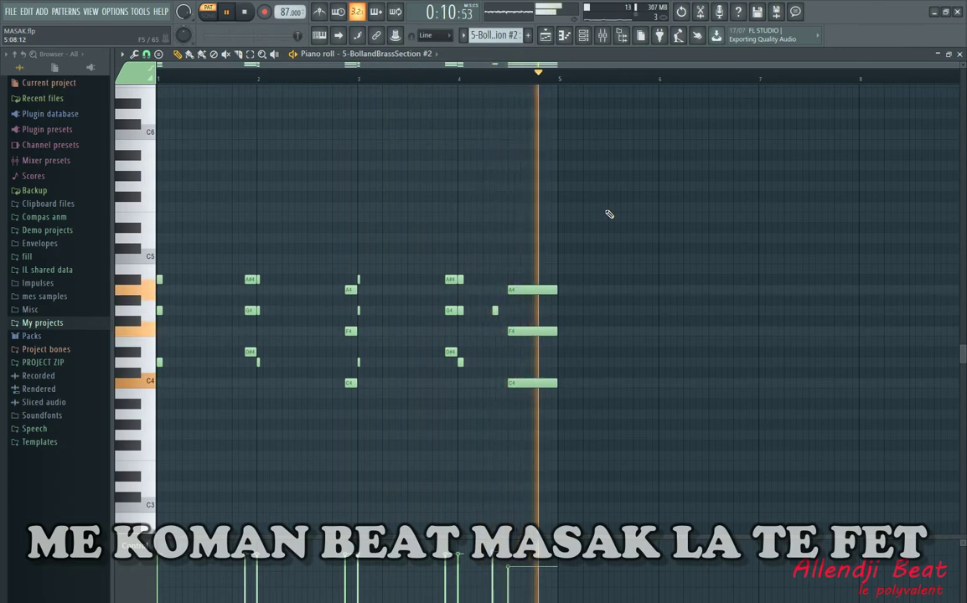
{"action": "key", "text": "space"}
{"action": "key", "text": "F5"}
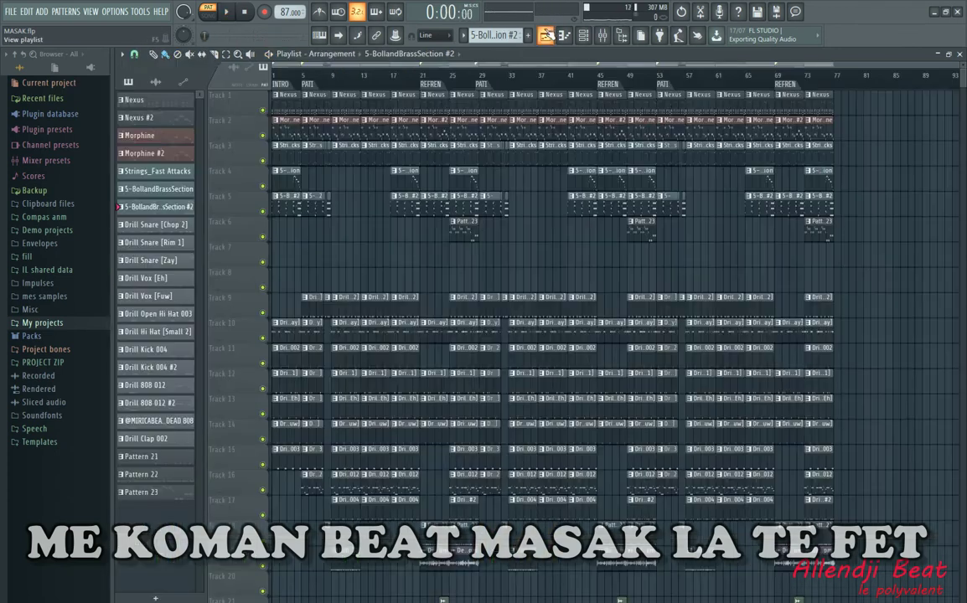
Open the 5-BollandBrassSection clip at bar 25, play its brass line, and close the piano roll and channel rack.
{"action": "double_click", "coordinate": [468, 179]}
{"action": "left_click_drag", "start_coordinate": [409, 65], "coordinate": [216, 83]}
{"action": "key", "text": "space"}
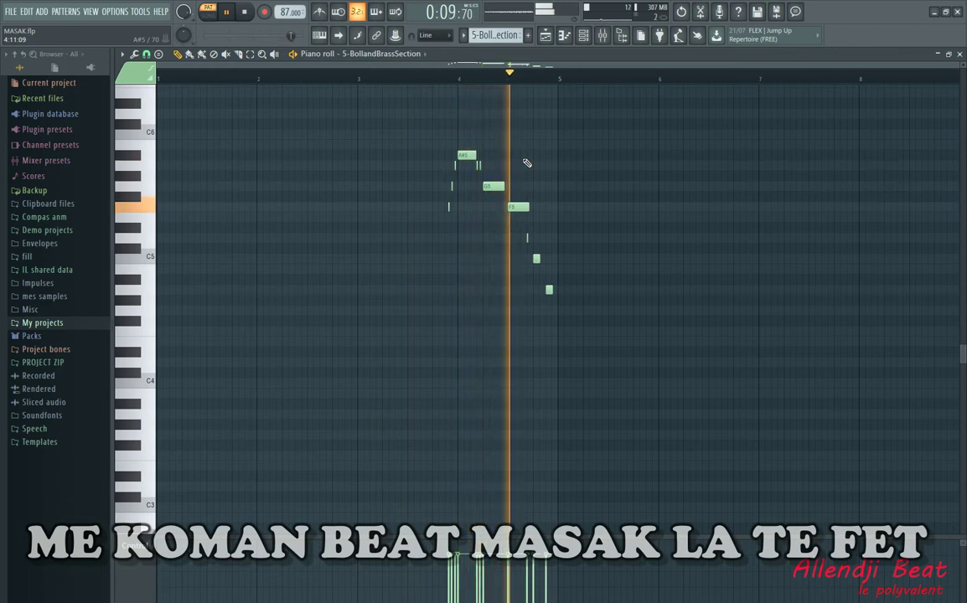
{"action": "key", "text": "space"}
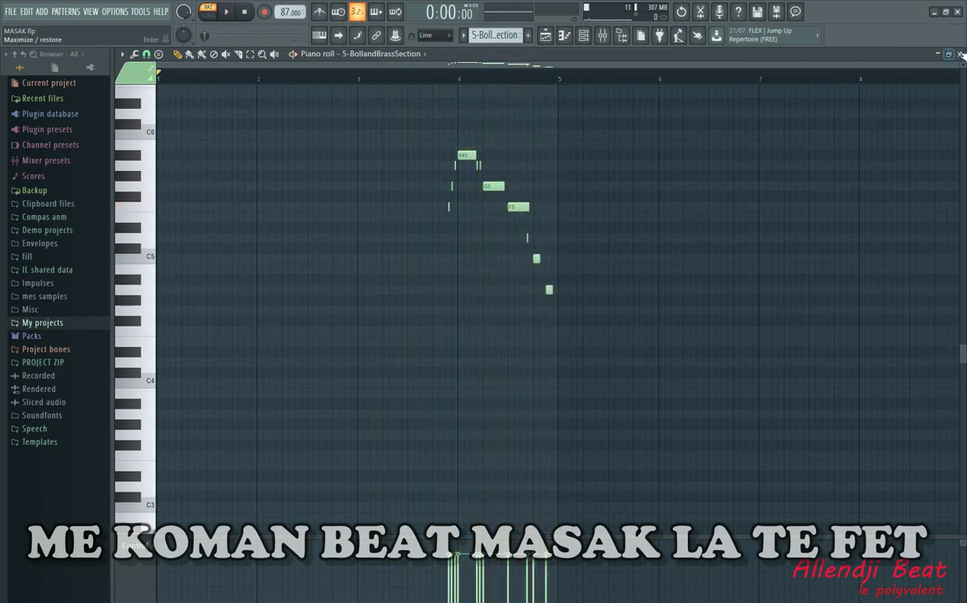
{"action": "left_click", "coordinate": [961, 53]}
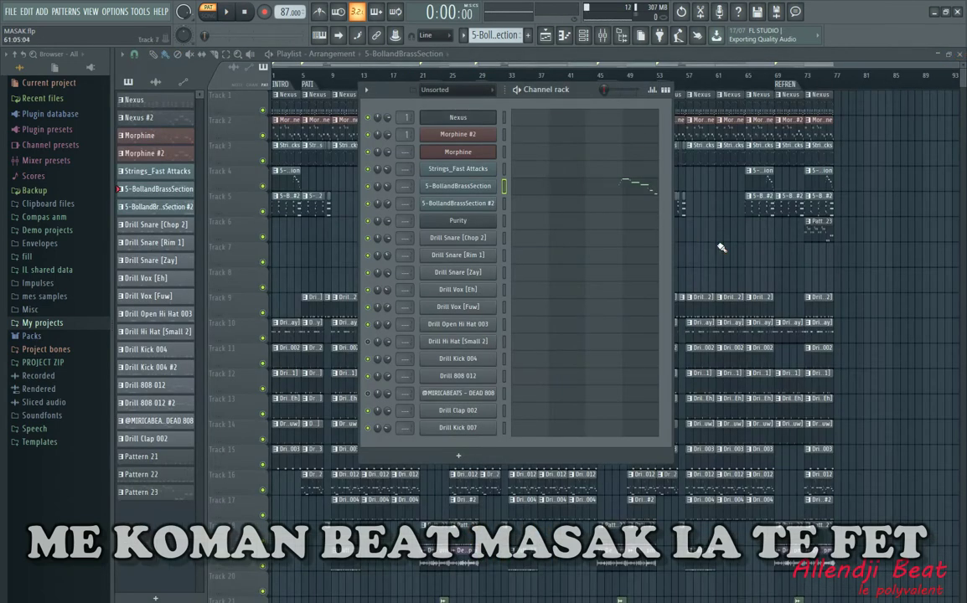
{"action": "key", "text": "F6"}
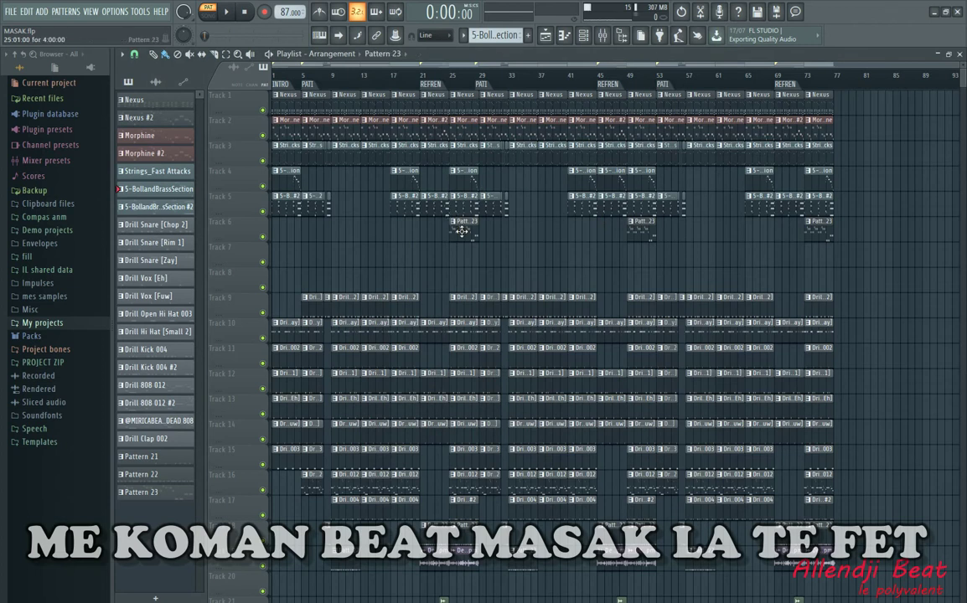
Open the Pattern 23 clip at bar 25, play its Morphine #2 notes, and return to the playlist.
{"action": "double_click", "coordinate": [462, 231]}
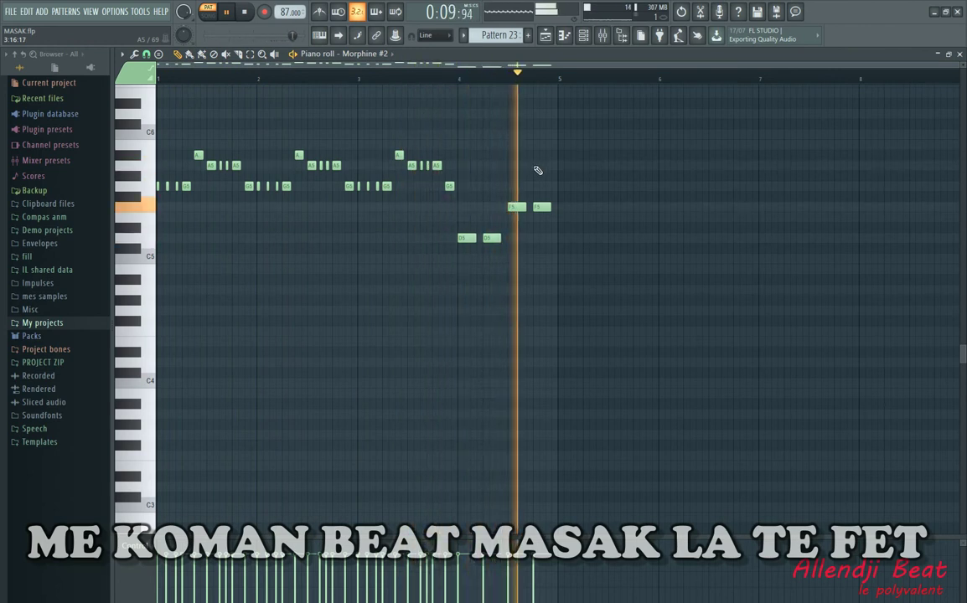
{"action": "left_click", "coordinate": [960, 55]}
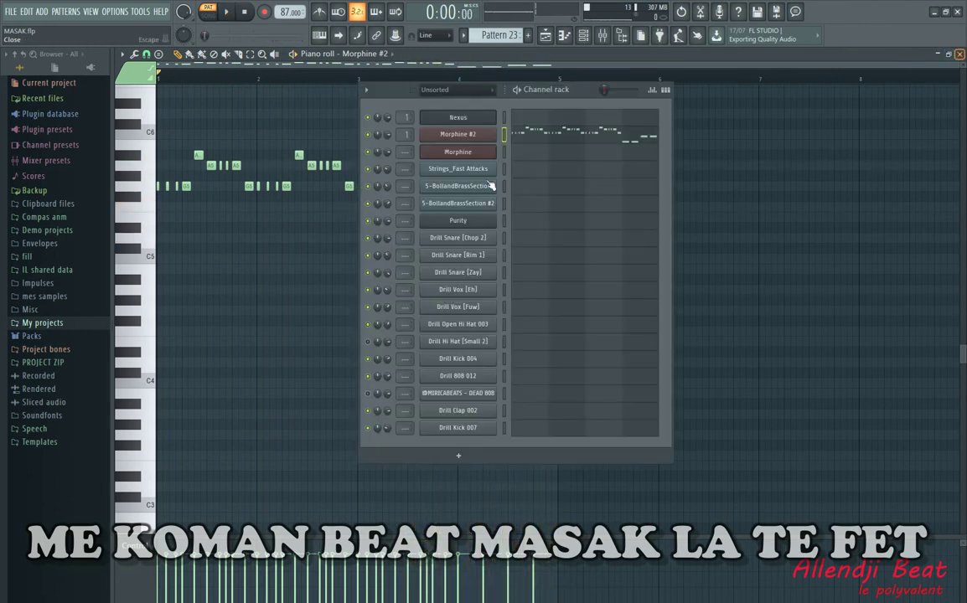
{"action": "right_click", "coordinate": [744, 251]}
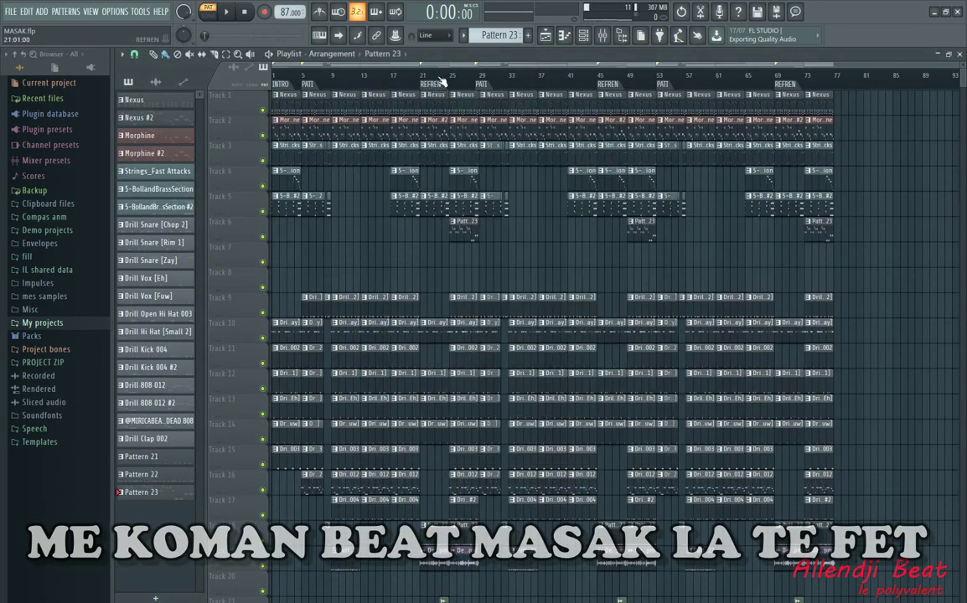
Open the Drill Snare [Chop 2] clip at bar 25, play its rhythm in the piano roll, and return to the playlist.
{"action": "scroll", "coordinate": [440, 80], "scroll_direction": "up", "scroll_amount": 3}
{"action": "scroll", "coordinate": [506, 87], "scroll_direction": "up", "scroll_amount": 1}
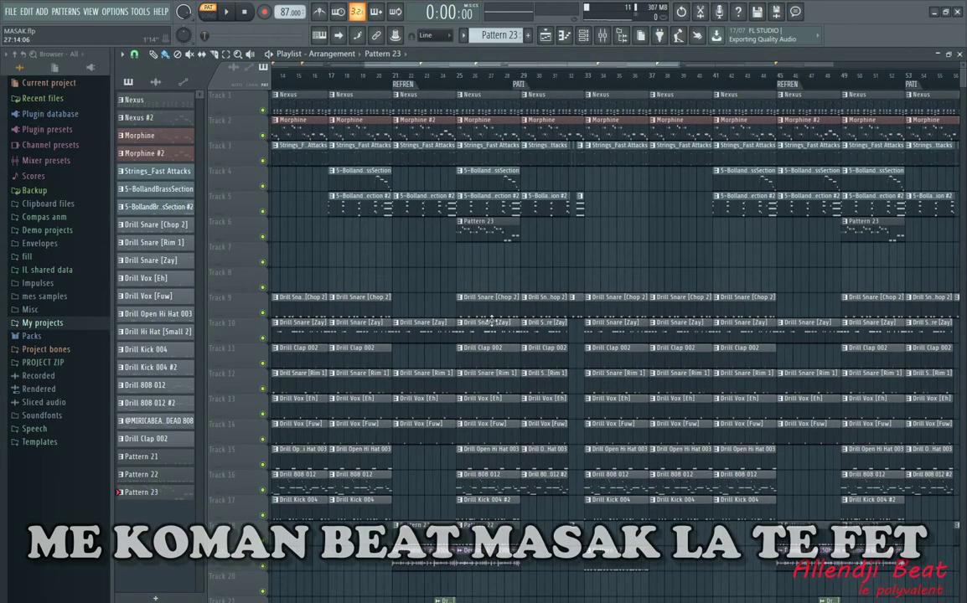
{"action": "double_click", "coordinate": [486, 310]}
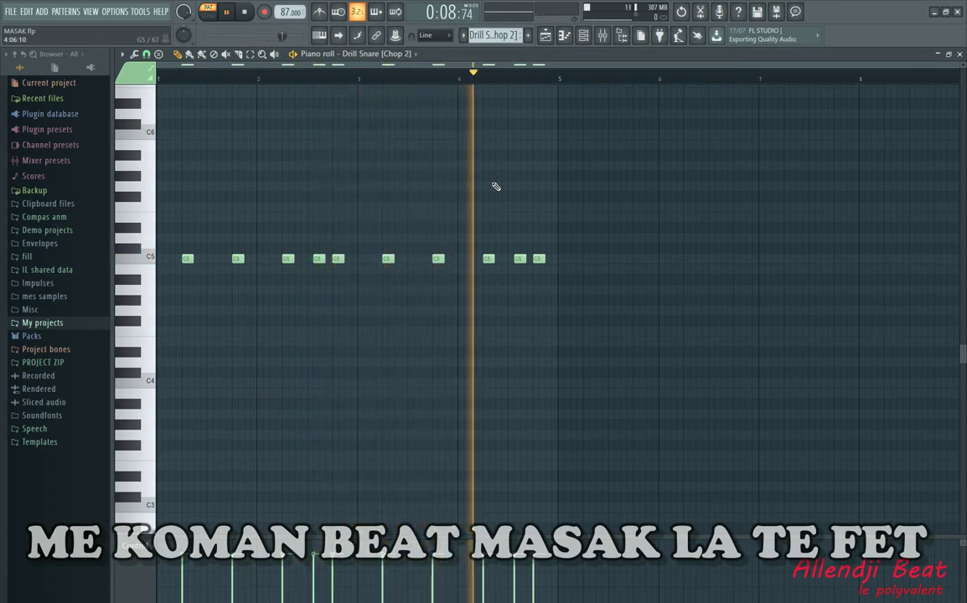
{"action": "key", "text": "space"}
{"action": "left_click", "coordinate": [959, 53]}
{"action": "key", "text": "F6"}
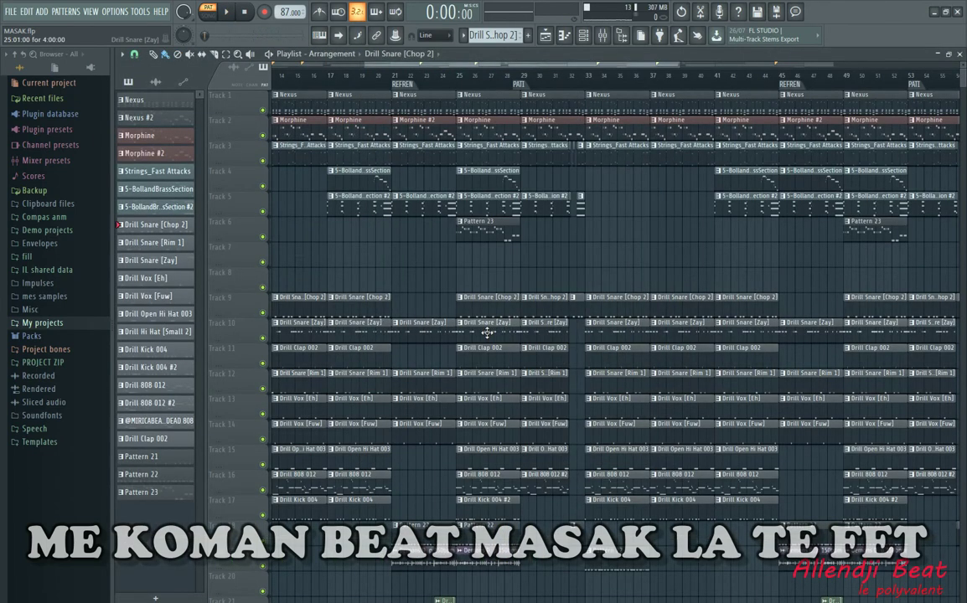
Open the Drill Snare [Zay] clip at bar 25, play its snare rhythm, and return to the playlist.
{"action": "double_click", "coordinate": [487, 333]}
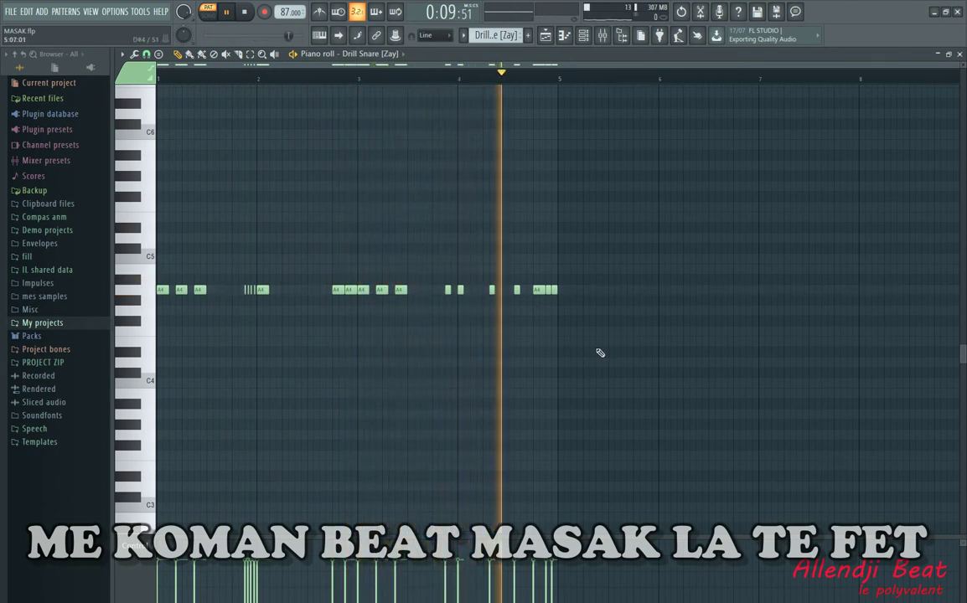
{"action": "key", "text": "space"}
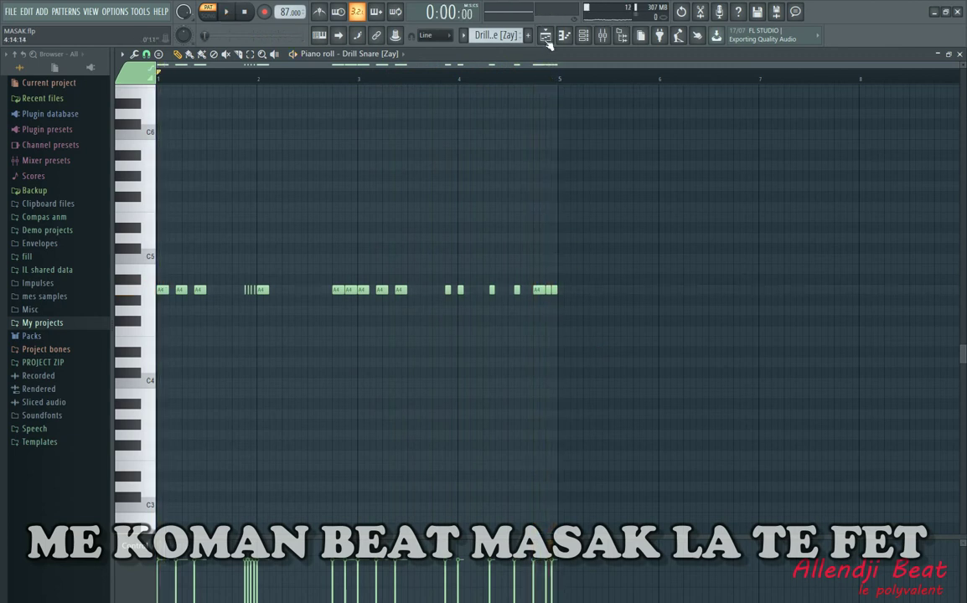
{"action": "left_click", "coordinate": [544, 36]}
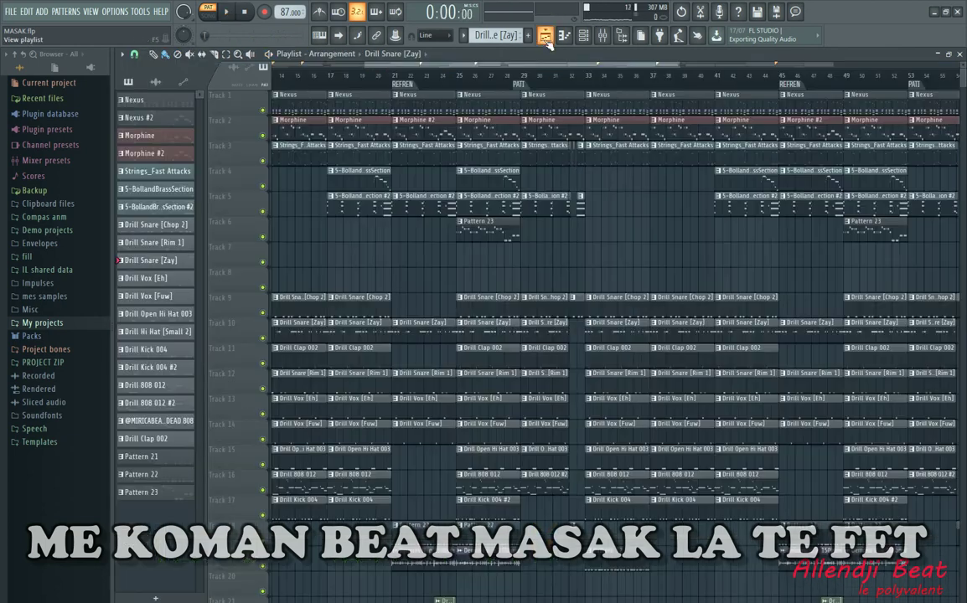
Open the Drill Clap 002 clip at bar 25, play its clap hits, and return to the playlist.
{"action": "double_click", "coordinate": [497, 364]}
{"action": "key", "text": "space"}
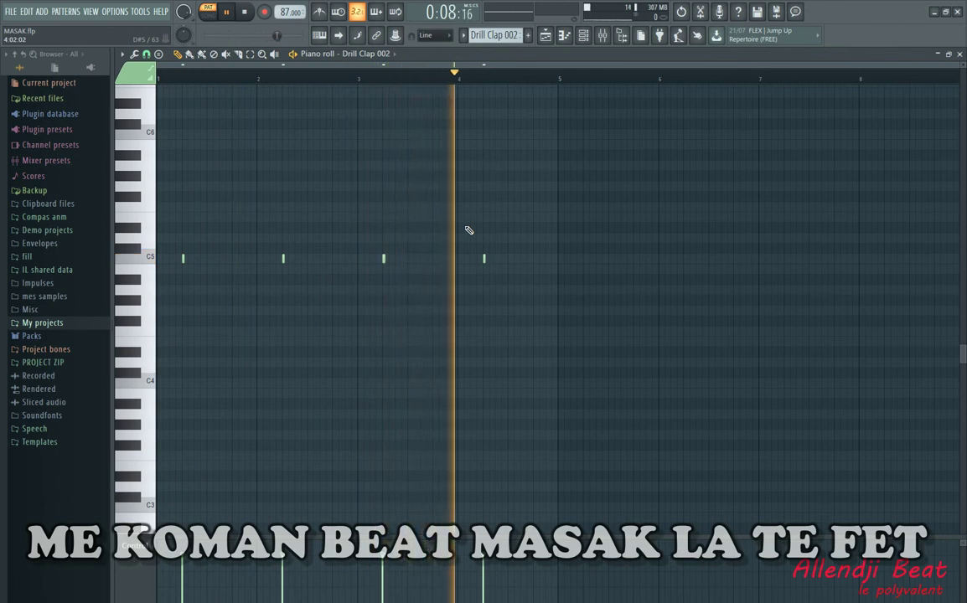
{"action": "left_click", "coordinate": [544, 37]}
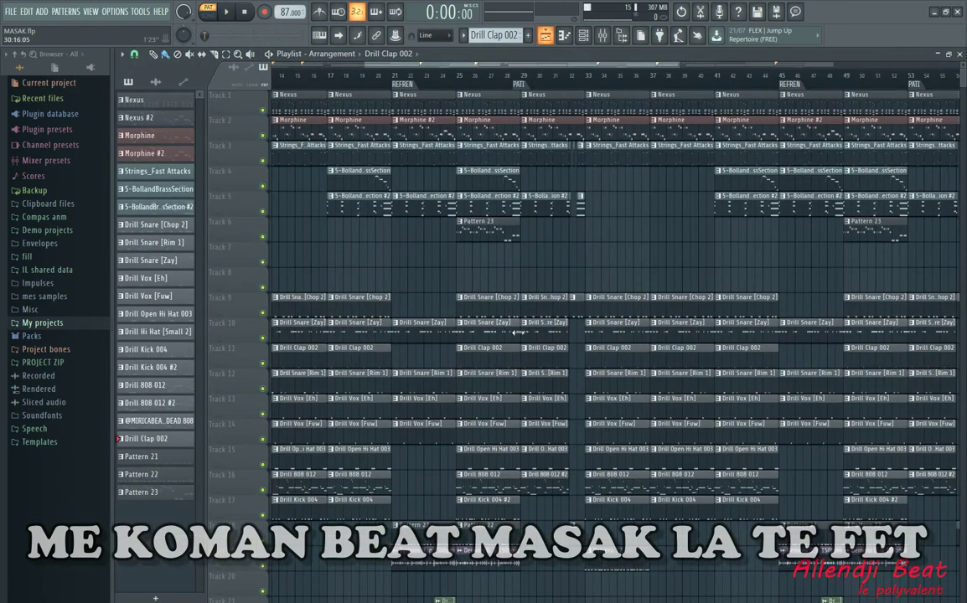
Open the Drill Snare [Rim 1] clip at bar 25, play it while viewing its note panning and velocity, and return to the playlist.
{"action": "double_click", "coordinate": [488, 390]}
{"action": "key", "text": "space"}
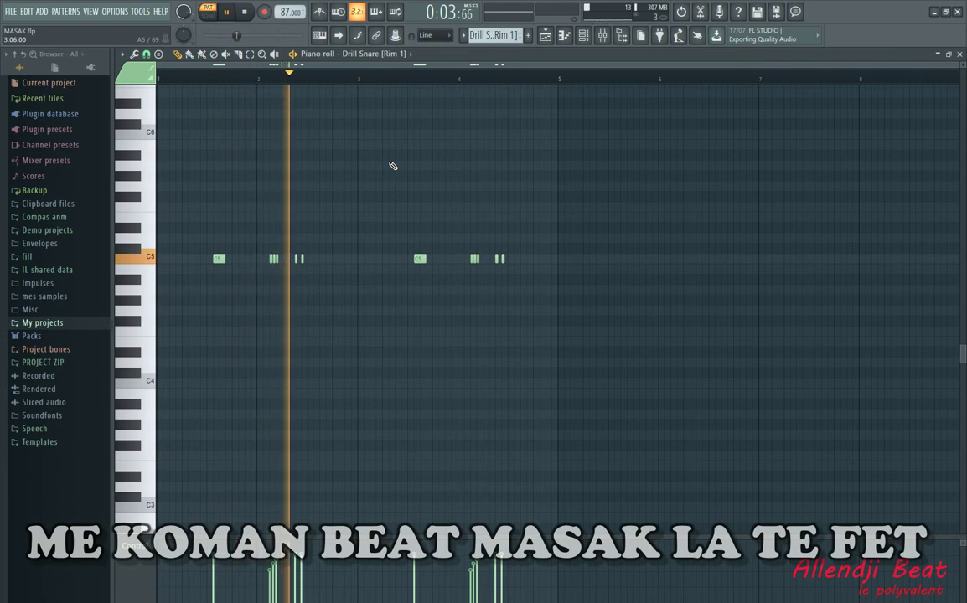
{"action": "left_click_drag", "start_coordinate": [377, 537], "coordinate": [342, 465]}
{"action": "right_click", "coordinate": [130, 518]}
{"action": "left_click", "coordinate": [167, 532]}
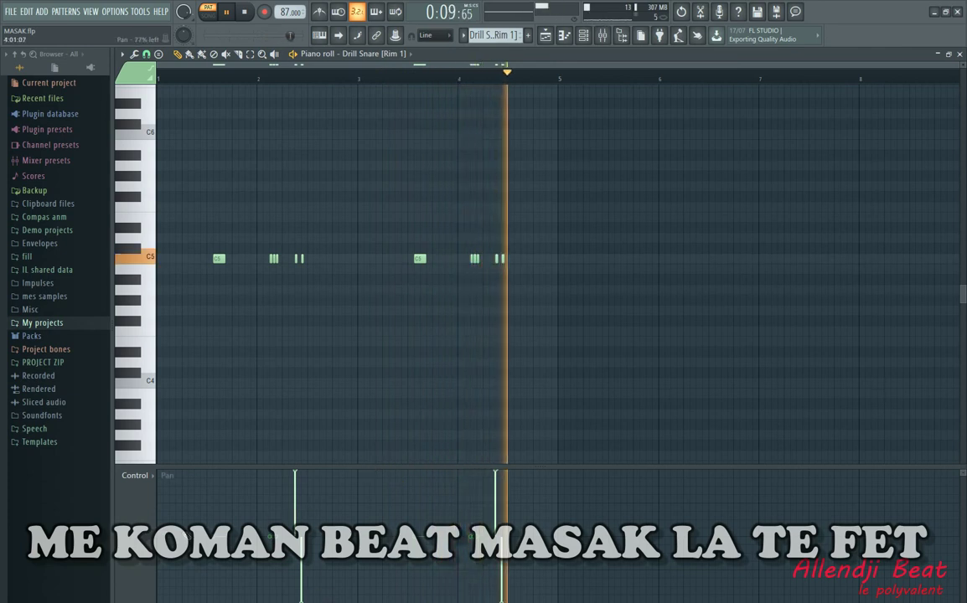
{"action": "right_click", "coordinate": [132, 517]}
{"action": "left_click", "coordinate": [170, 543]}
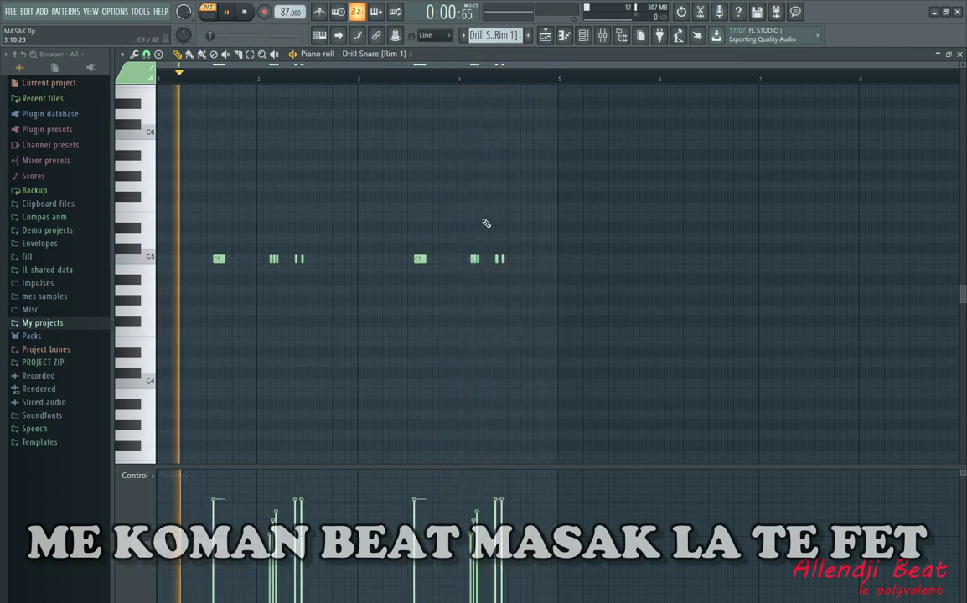
{"action": "left_click", "coordinate": [546, 35]}
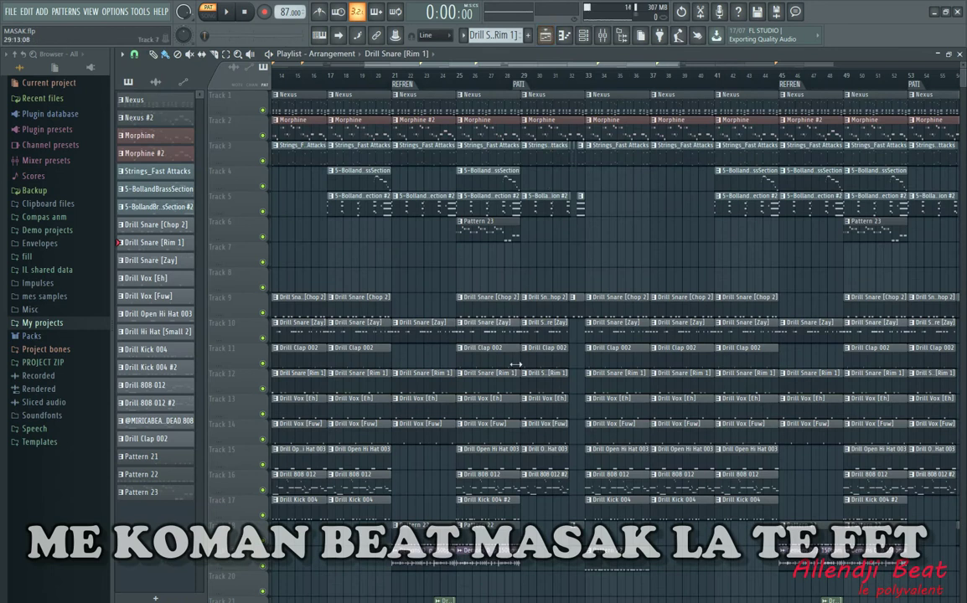
Open the Drill Vox [Eh] clip at bar 25, play its vocal hits from bar 1, and return to the playlist.
{"action": "double_click", "coordinate": [495, 411]}
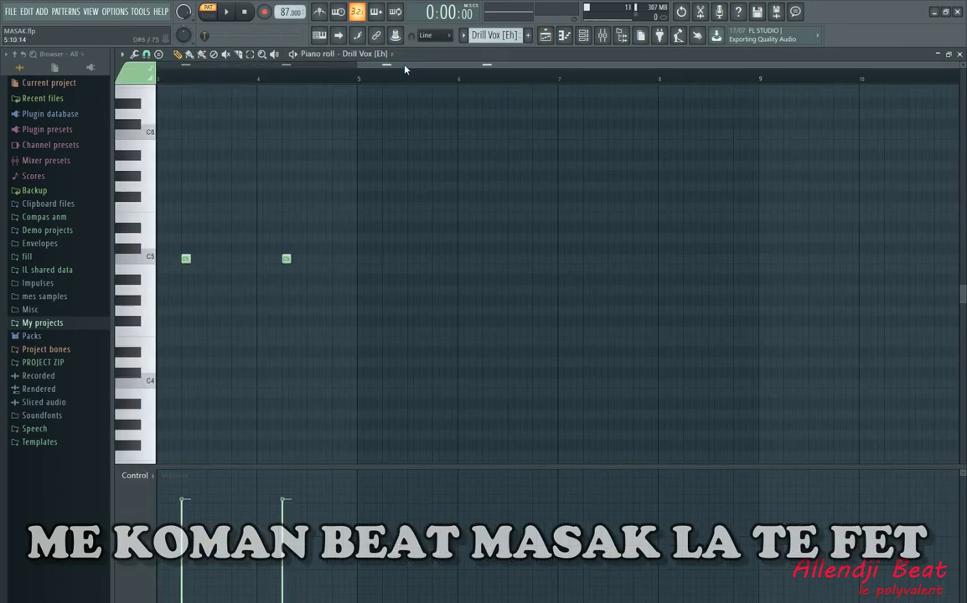
{"action": "scroll", "coordinate": [186, 92], "scroll_direction": "left", "scroll_amount": 2}
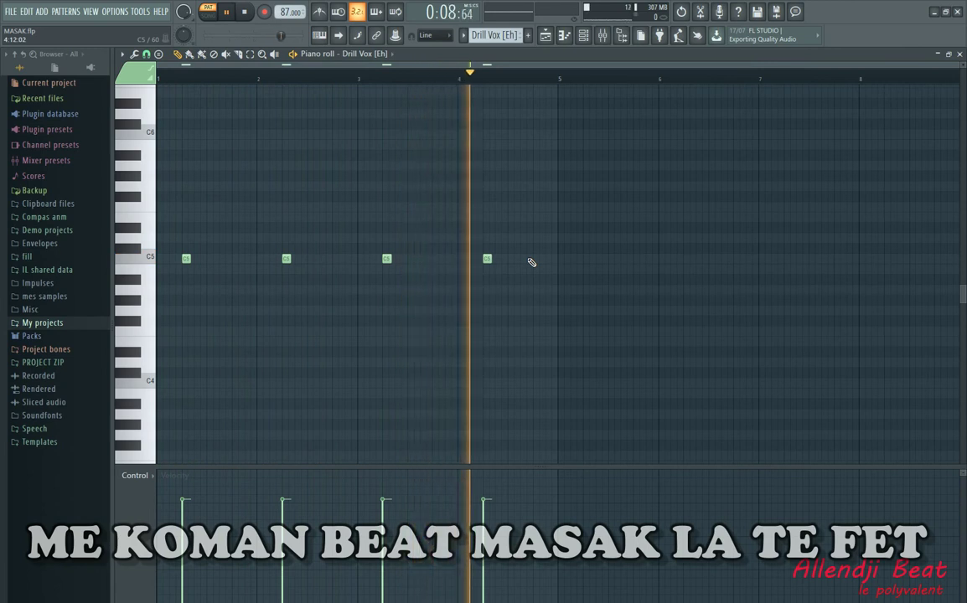
{"action": "key", "text": "space"}
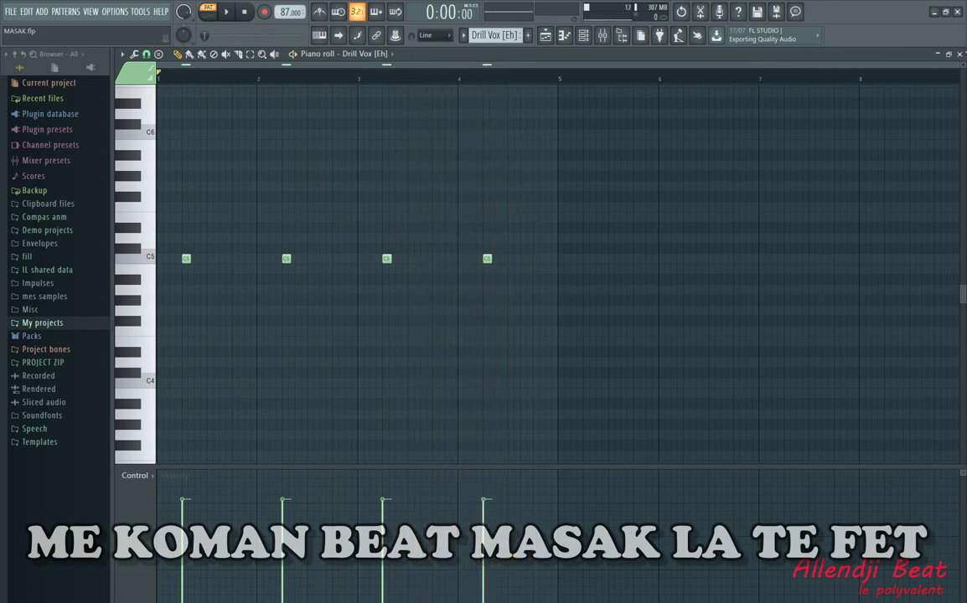
{"action": "left_click", "coordinate": [960, 54]}
{"action": "key", "text": "F6"}
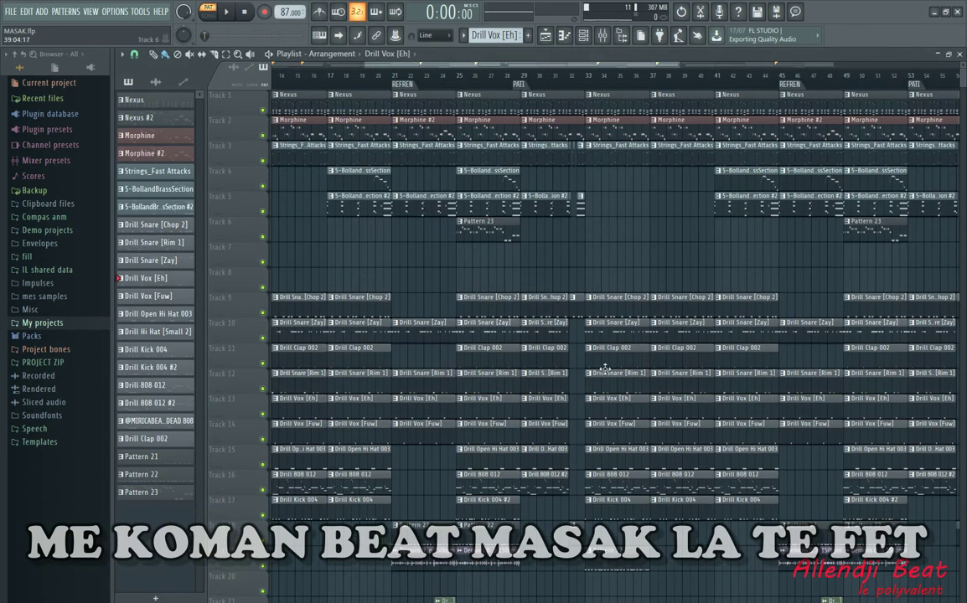
Open the Drill Vox [Fuw] clip at bar 25, play its notes from bar 1, and close the piano roll.
{"action": "double_click", "coordinate": [476, 441]}
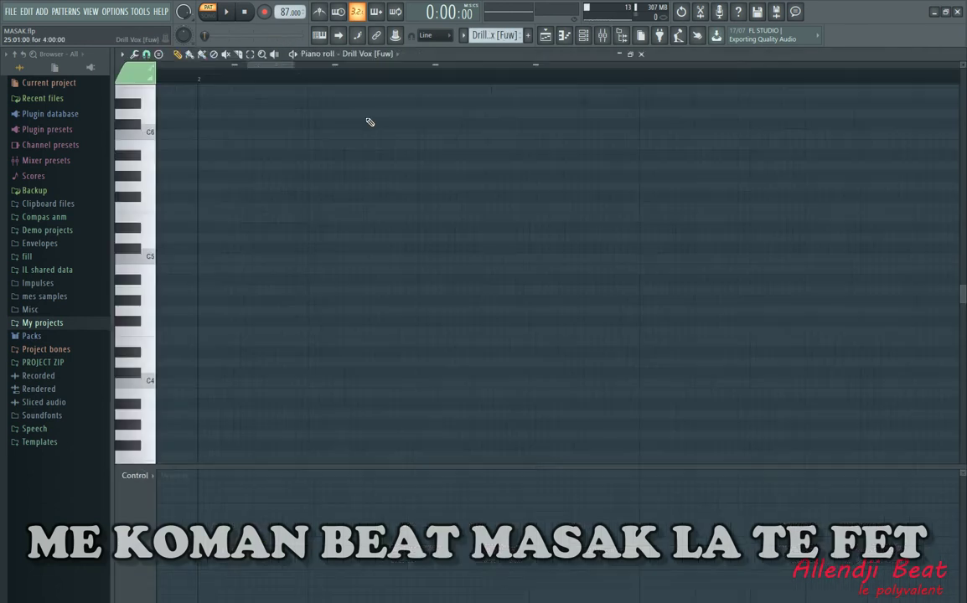
{"action": "left_click_drag", "start_coordinate": [320, 69], "coordinate": [139, 82]}
{"action": "key", "text": "space"}
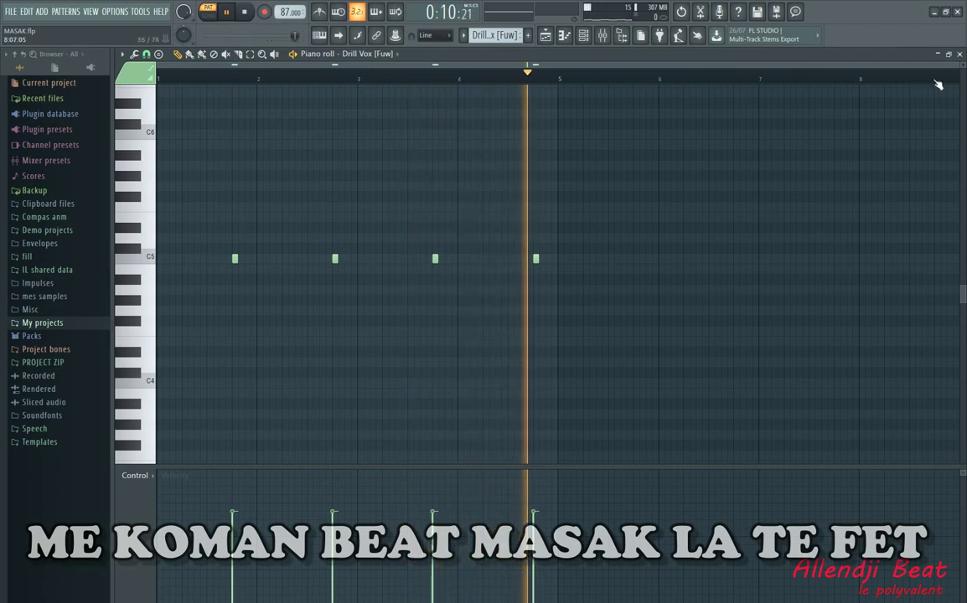
{"action": "left_click", "coordinate": [960, 53]}
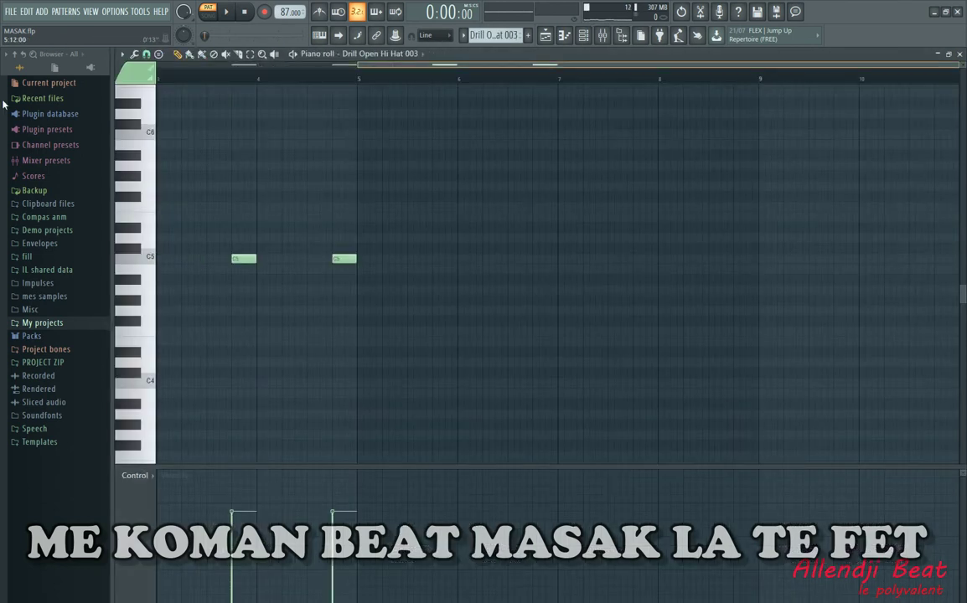
Play the Drill Open Hi Hat 003 pattern from bar 1 in the piano roll and return to the playlist.
{"action": "key", "text": "ctrl+b"}
{"action": "key", "text": "space"}
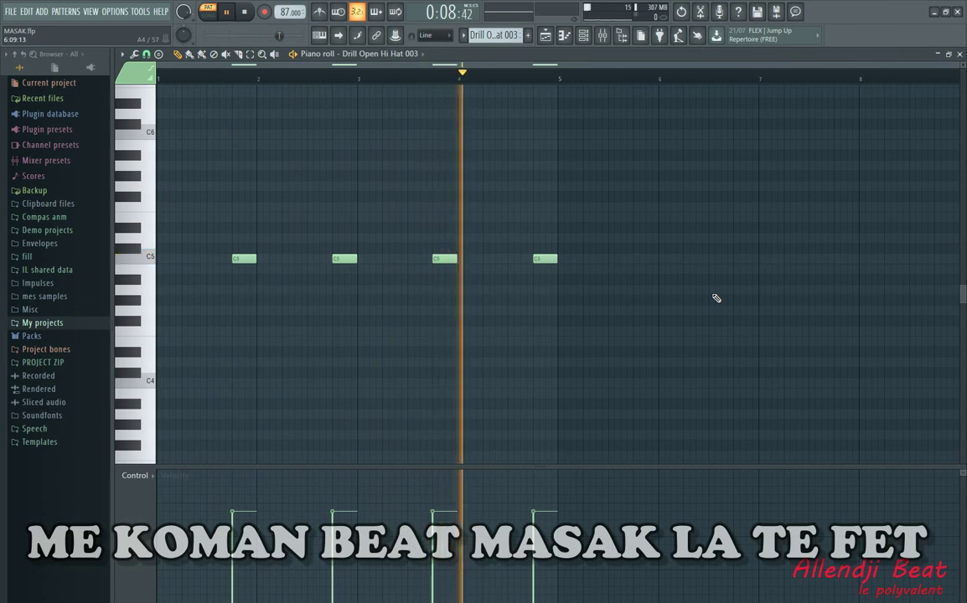
{"action": "left_click", "coordinate": [546, 38]}
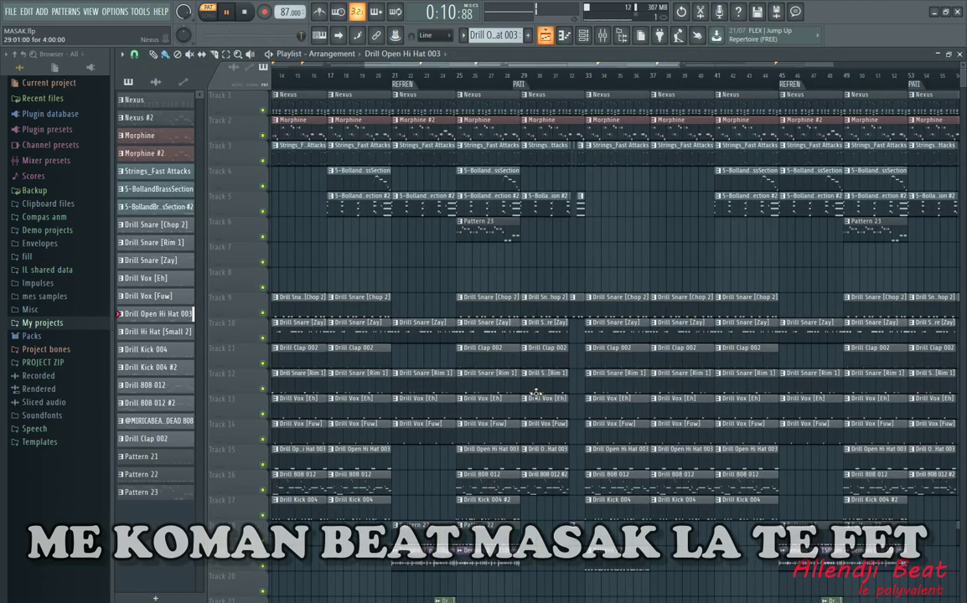
Open the Drill 808 012 clip at bar 25 and play its bass notes with the full pitch range in view.
{"action": "double_click", "coordinate": [487, 490]}
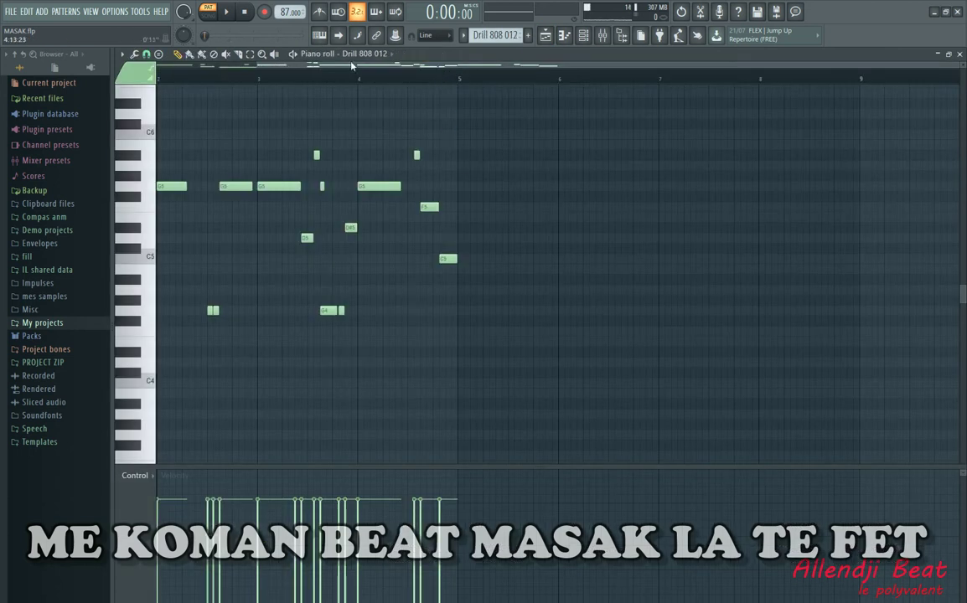
{"action": "left_click_drag", "start_coordinate": [412, 67], "coordinate": [312, 67]}
{"action": "scroll", "coordinate": [255, 161], "scroll_direction": "up", "scroll_amount": 4}
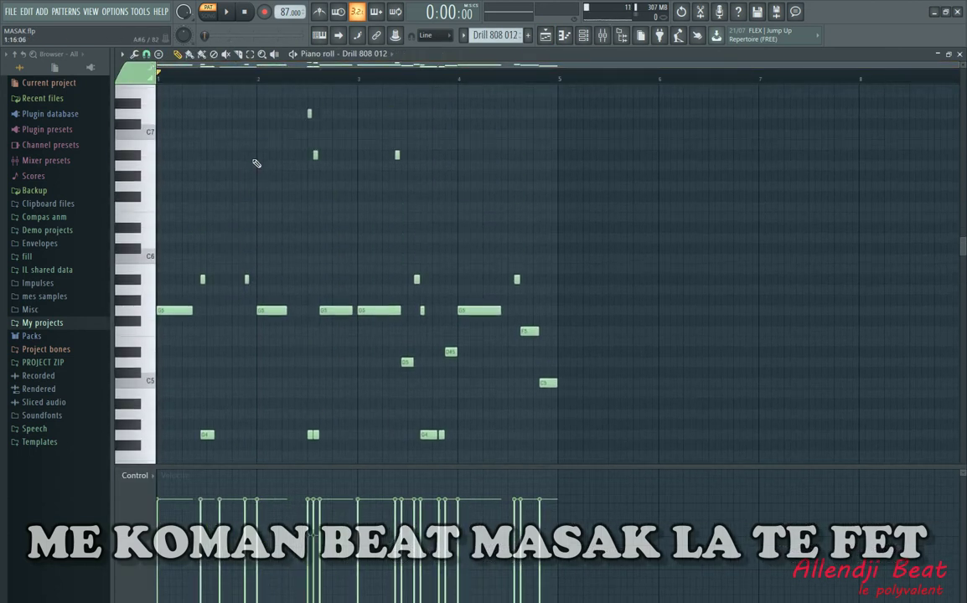
{"action": "scroll", "coordinate": [257, 163], "scroll_direction": "down", "scroll_amount": 1}
{"action": "key", "text": "space"}
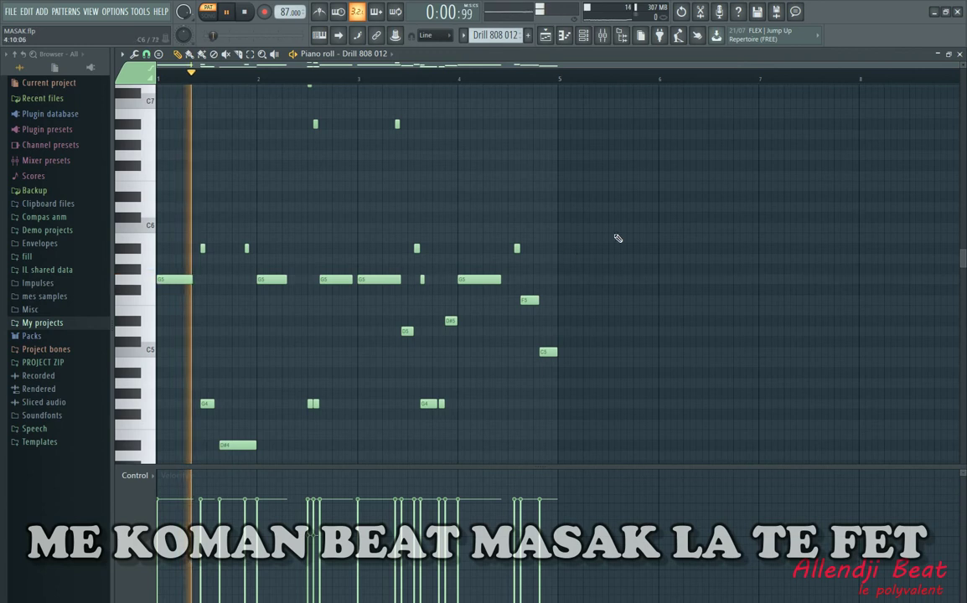
{"action": "left_click_drag", "start_coordinate": [423, 466], "coordinate": [418, 545]}
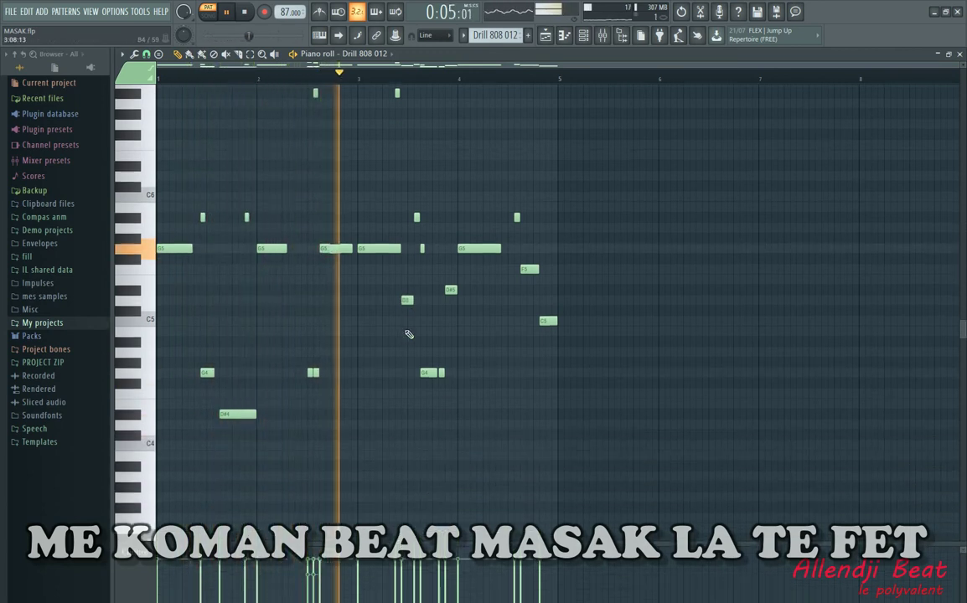
{"action": "scroll", "coordinate": [407, 332], "scroll_direction": "up", "scroll_amount": 1}
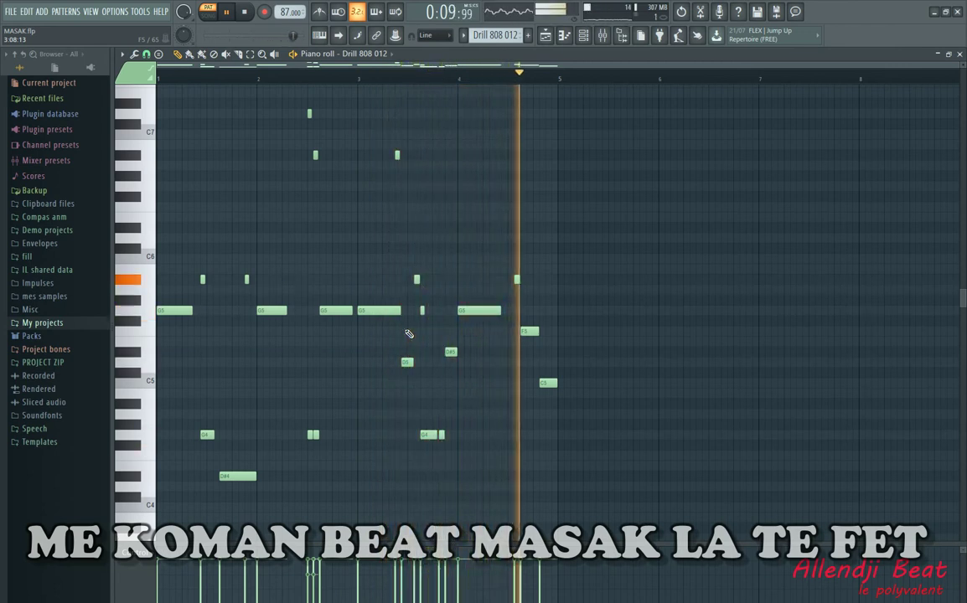
Display the note panning of the Drill 808 012 pattern, stop playback, and return to the playlist.
{"action": "right_click", "coordinate": [137, 578]}
{"action": "left_click", "coordinate": [172, 533]}
{"action": "left_click_drag", "start_coordinate": [307, 550], "coordinate": [313, 600]}
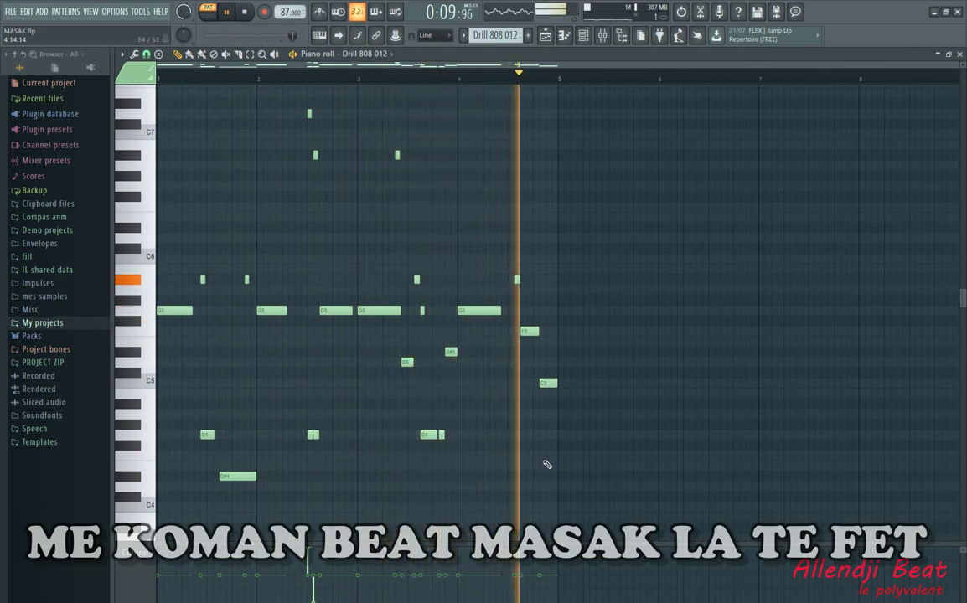
{"action": "key", "text": "space"}
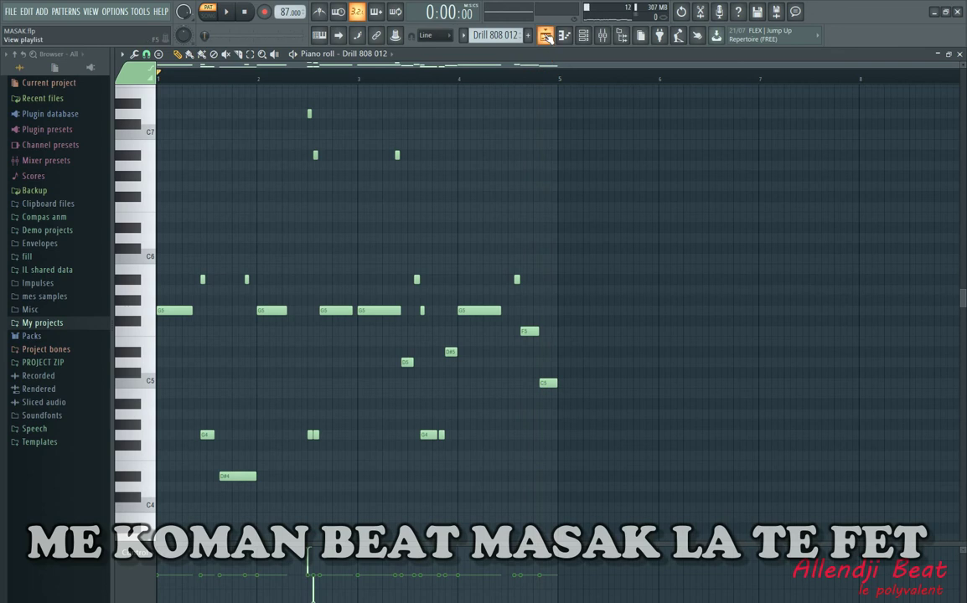
{"action": "left_click", "coordinate": [545, 36]}
Open the Drill Kick 004 #2 clip at bar 25, play it with note velocities displayed, and return to the playlist.
{"action": "double_click", "coordinate": [482, 513]}
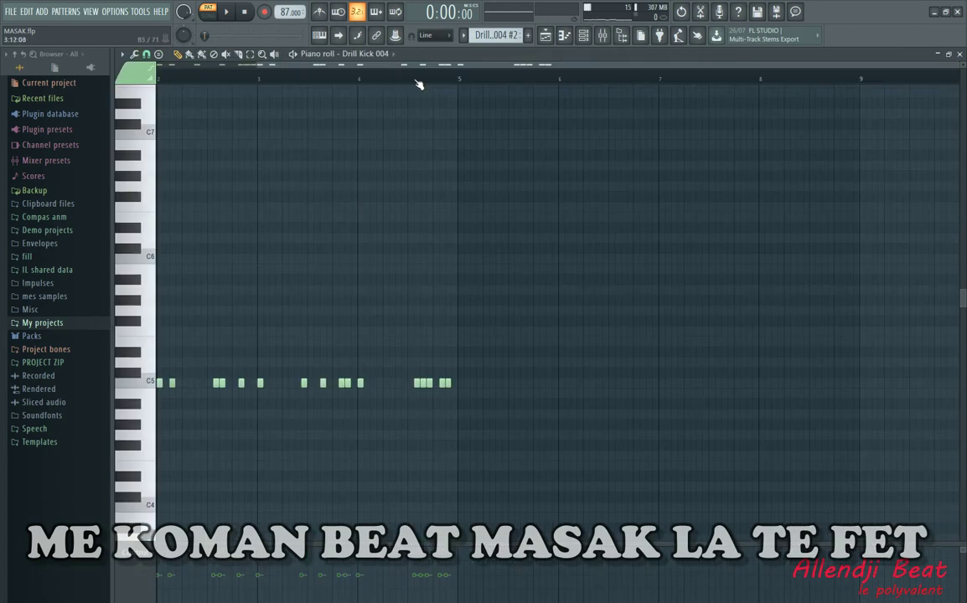
{"action": "key", "text": "space"}
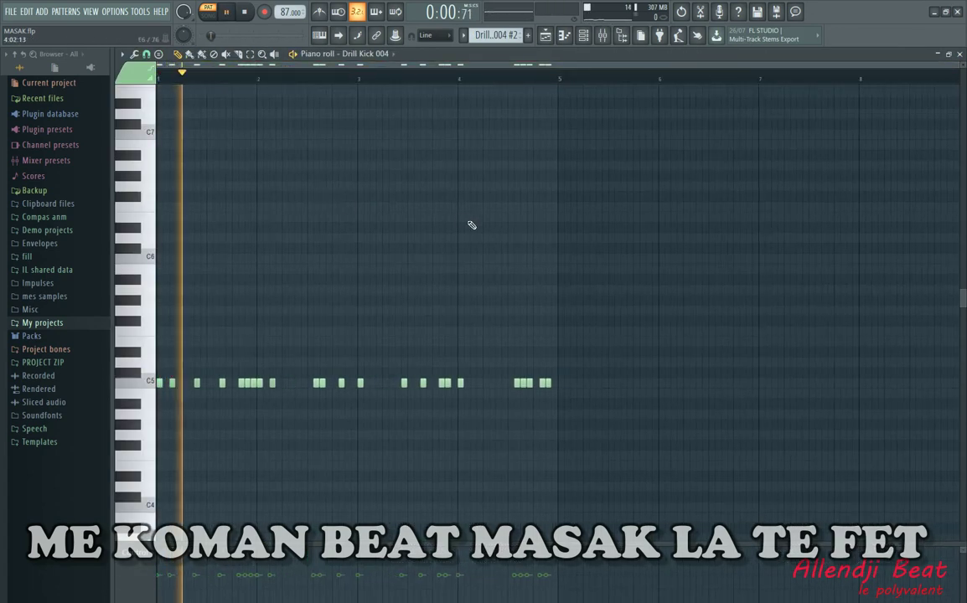
{"action": "right_click", "coordinate": [135, 594]}
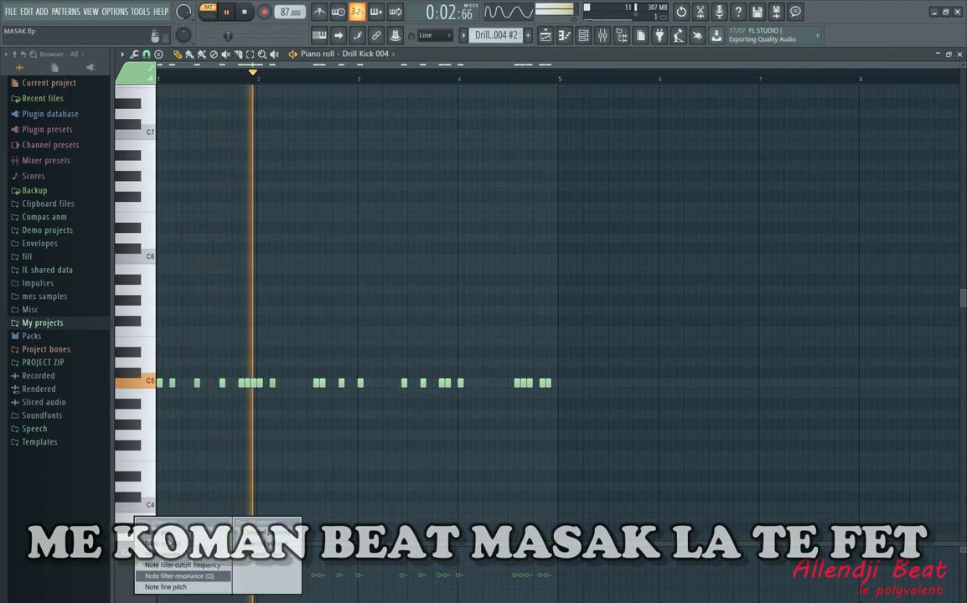
{"action": "left_click", "coordinate": [160, 544]}
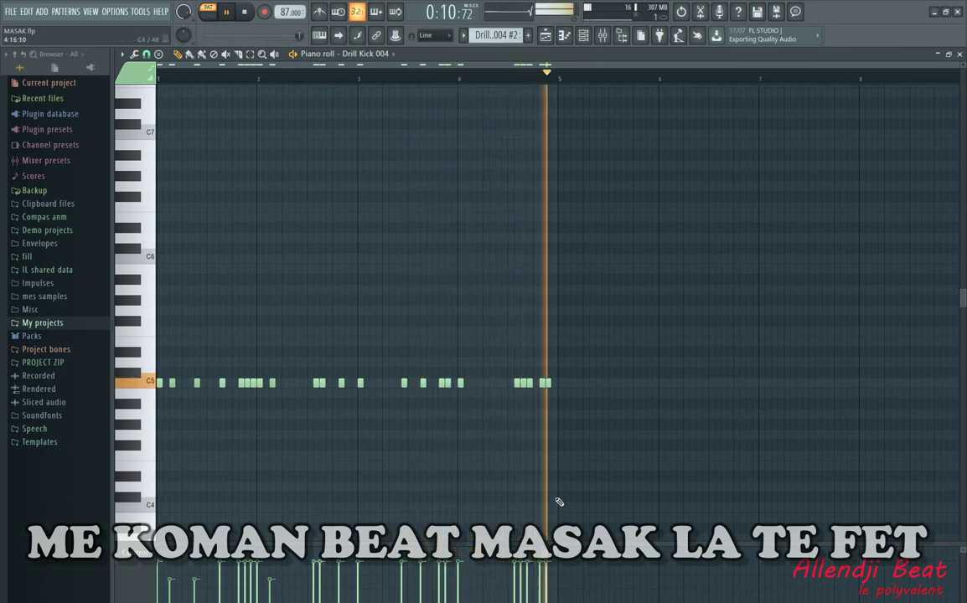
{"action": "key", "text": "space"}
{"action": "left_click", "coordinate": [545, 36]}
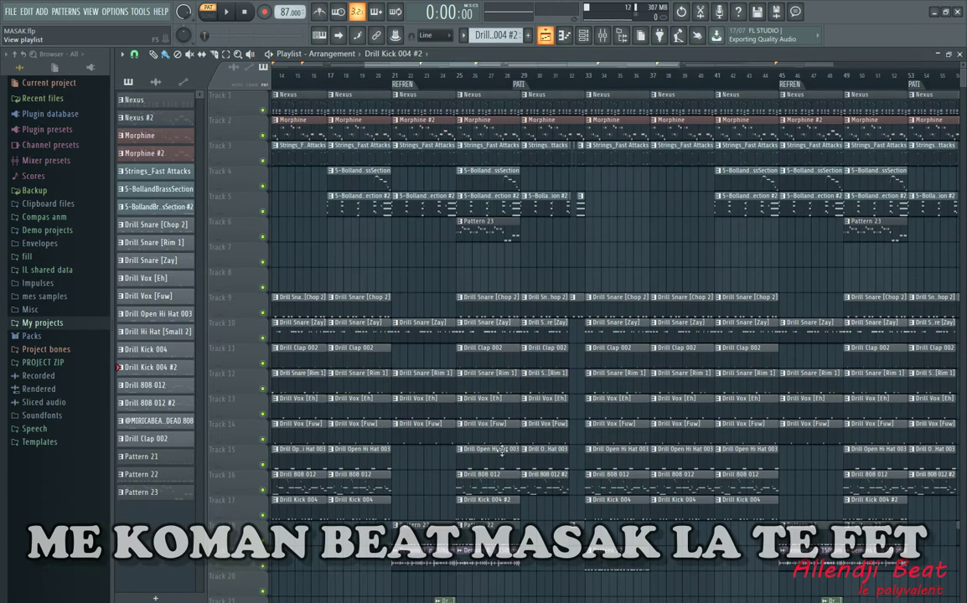
Open the Pattern 22 clip at bar 25, play its Drill Kick 007 notes from bar 1, and return to the playlist.
{"action": "double_click", "coordinate": [493, 527]}
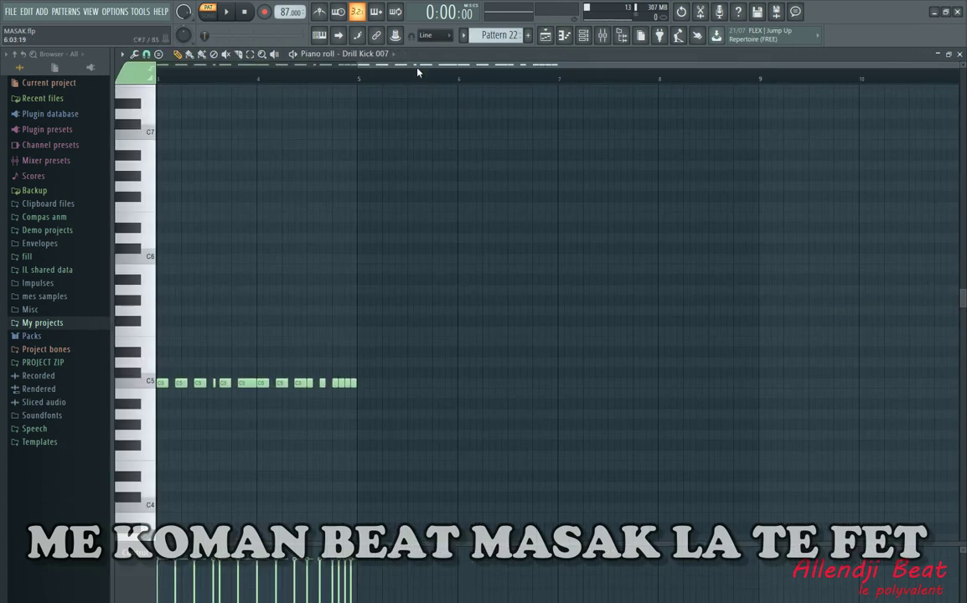
{"action": "left_click", "coordinate": [333, 65]}
{"action": "key", "text": "space"}
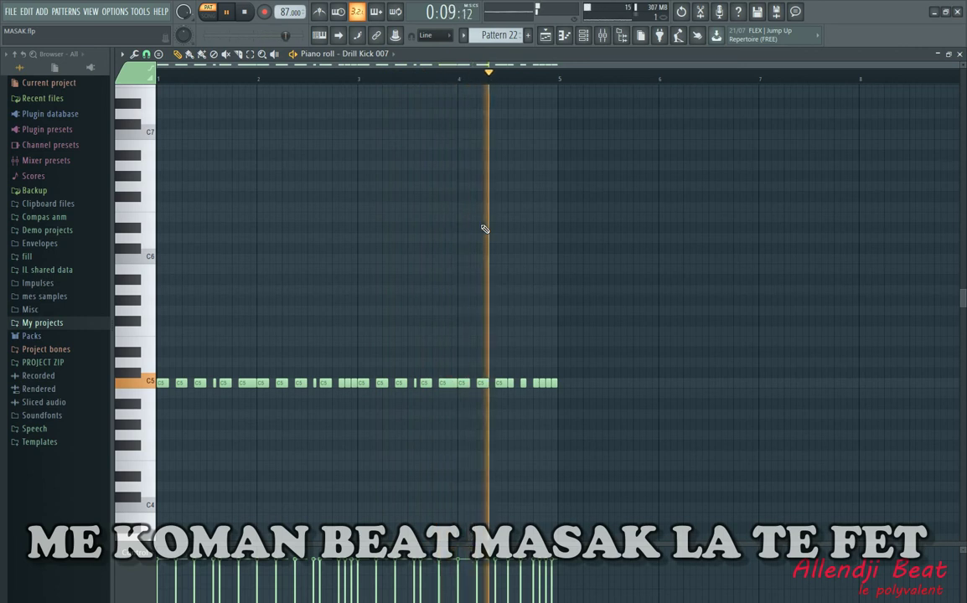
{"action": "key", "text": "space"}
{"action": "left_click", "coordinate": [961, 54]}
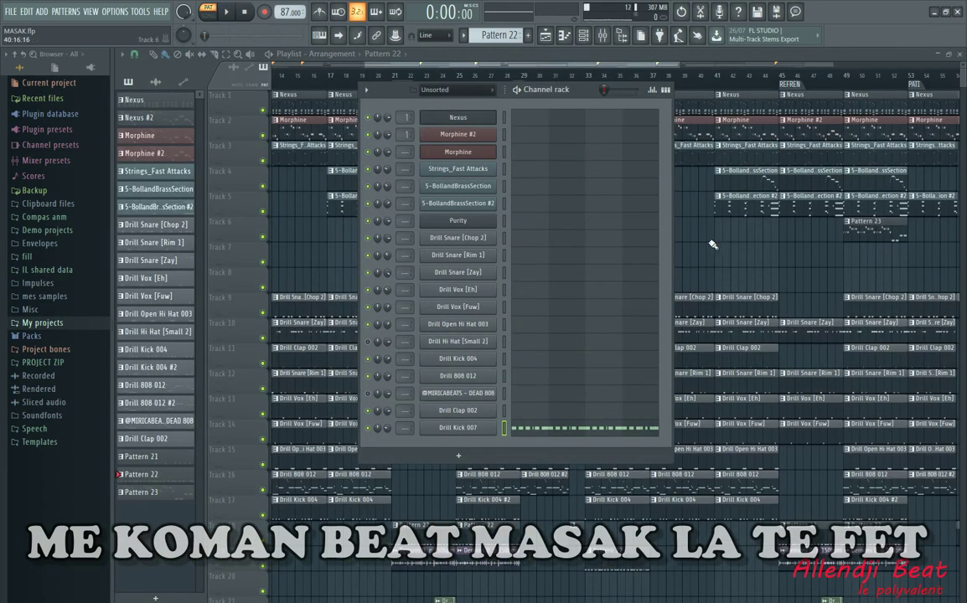
{"action": "key", "text": "F6"}
Solo track 19 and play its Demons audio clip in the REFREN section, then stop playback.
{"action": "scroll", "coordinate": [646, 279], "scroll_direction": "down", "scroll_amount": 2}
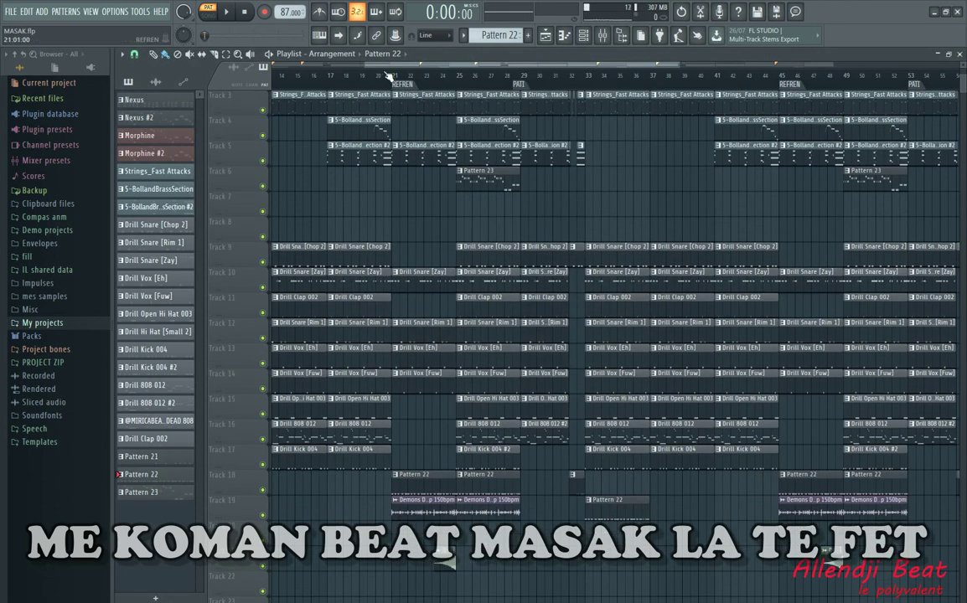
{"action": "right_click", "coordinate": [264, 516]}
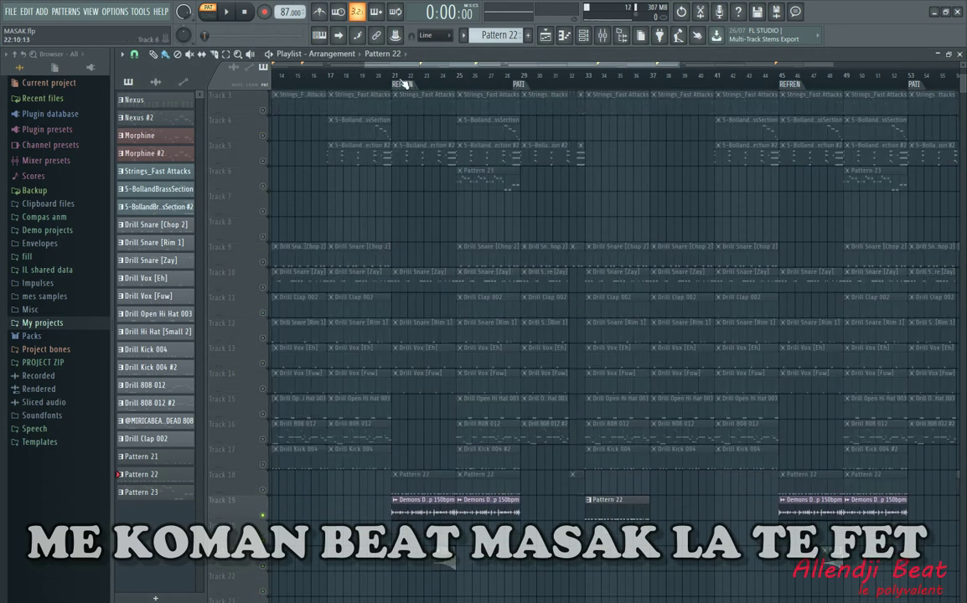
{"action": "key", "text": "space"}
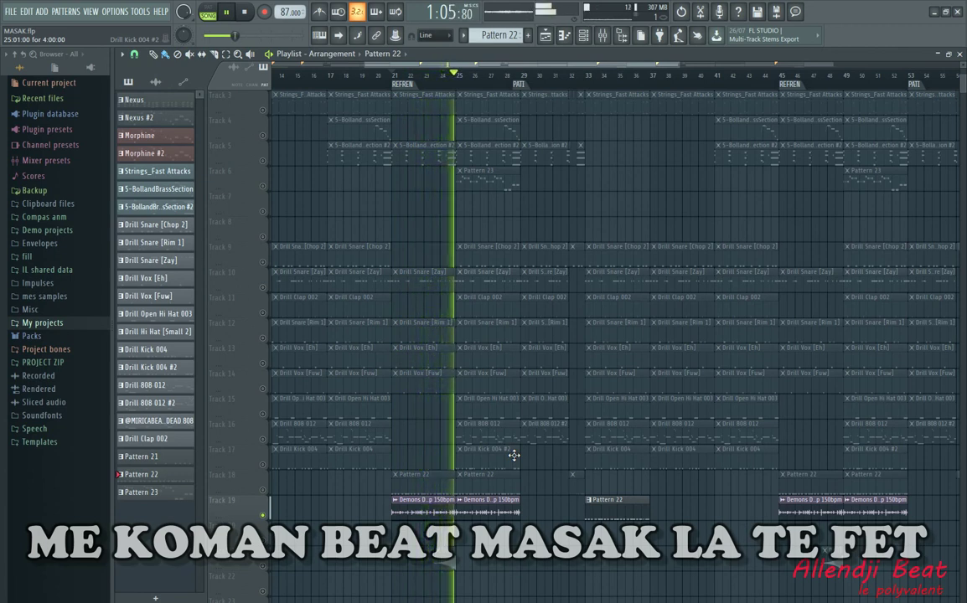
{"action": "key", "text": "space"}
Solo track 21 and play its audio clip from bar 23, stopping once it has been heard.
{"action": "left_click", "coordinate": [425, 76]}
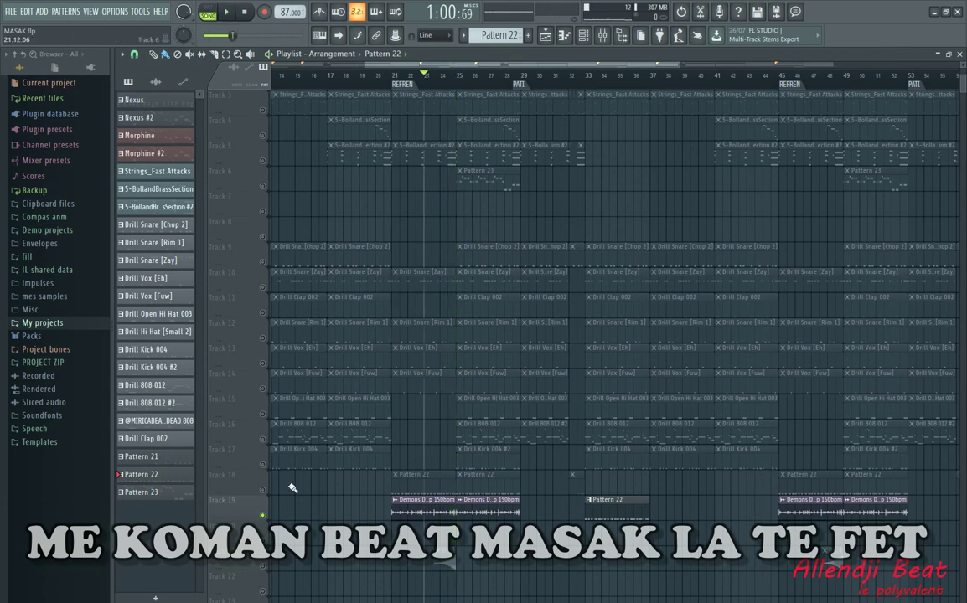
{"action": "key", "text": "space"}
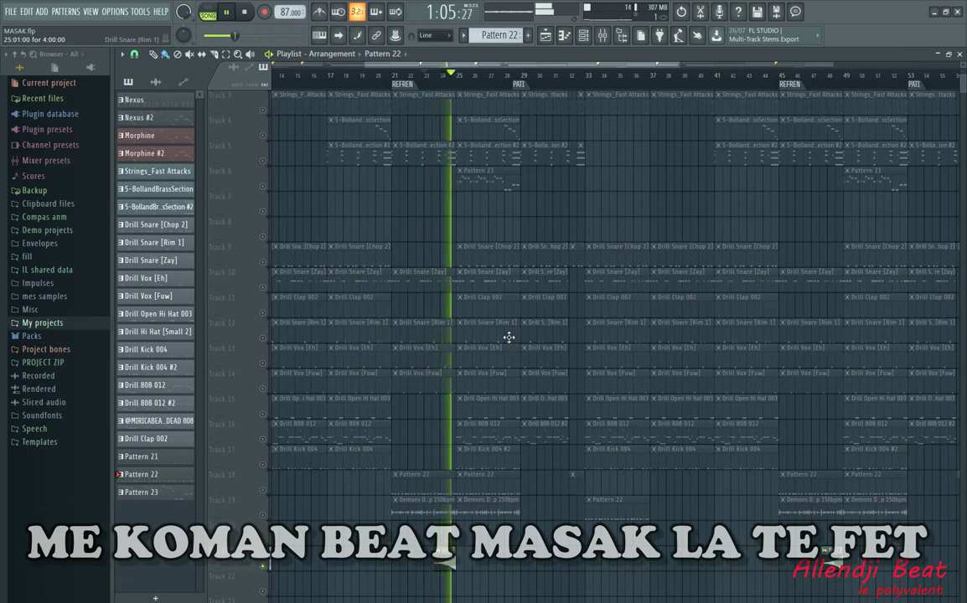
{"action": "key", "text": "space"}
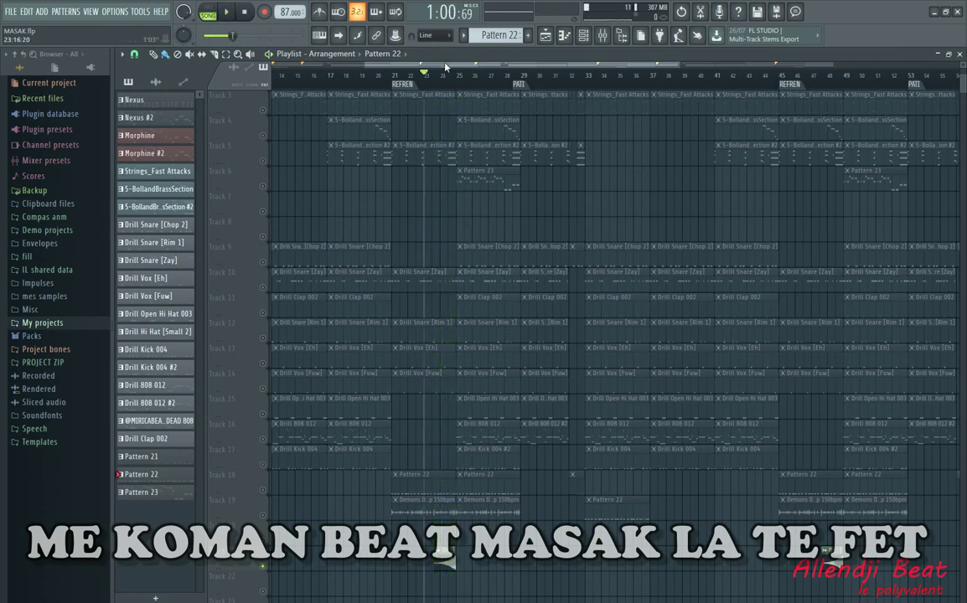
Turn every playlist track back on, fit the whole arrangement in view, and play the song from bar 1.
{"action": "left_click_drag", "start_coordinate": [447, 65], "coordinate": [149, 90]}
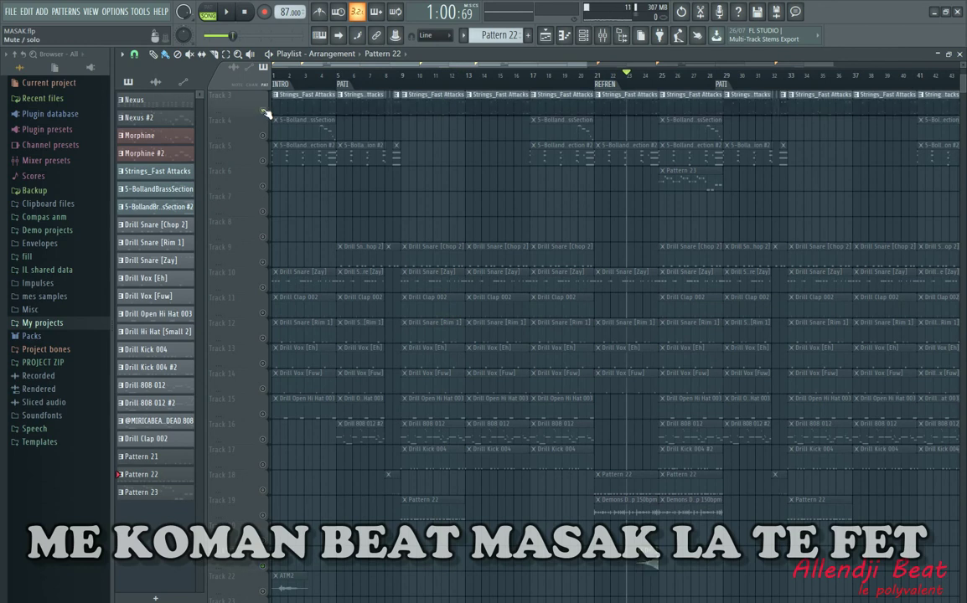
{"action": "left_click", "coordinate": [262, 110], "text": "ctrl"}
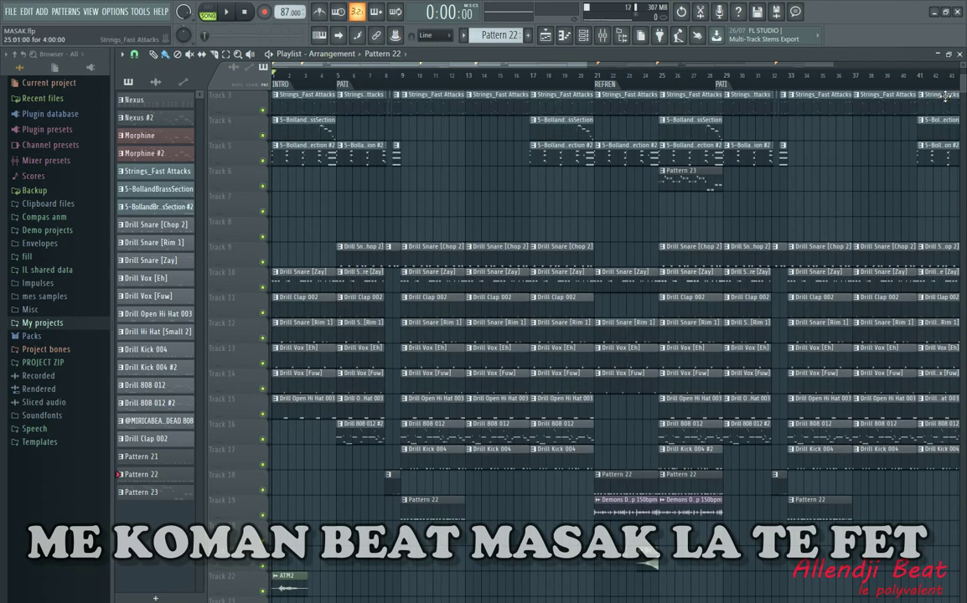
{"action": "left_click_drag", "start_coordinate": [963, 63], "coordinate": [962, 80]}
{"action": "scroll", "coordinate": [527, 79], "scroll_direction": "down", "scroll_amount": 4}
{"action": "key", "text": "space"}
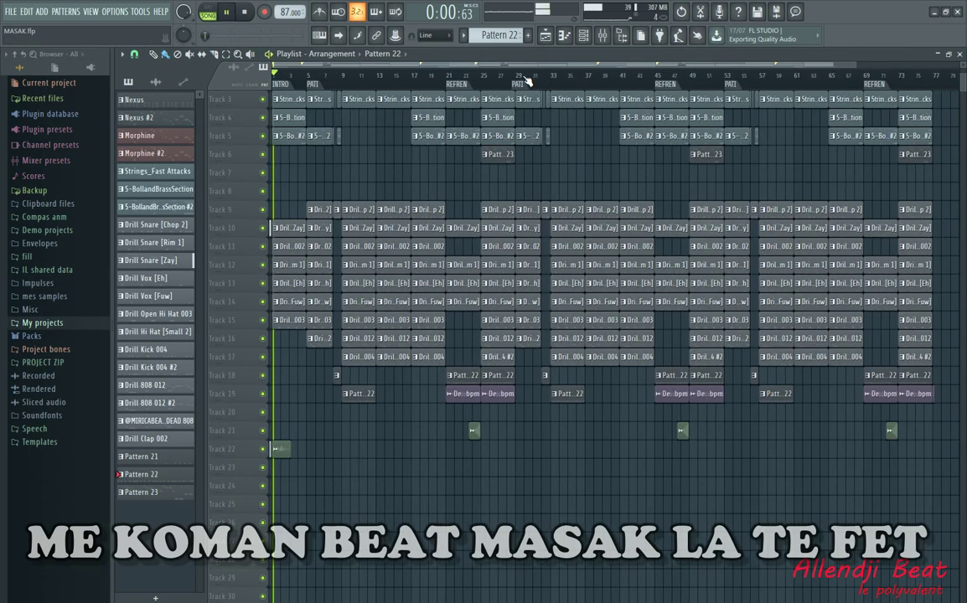